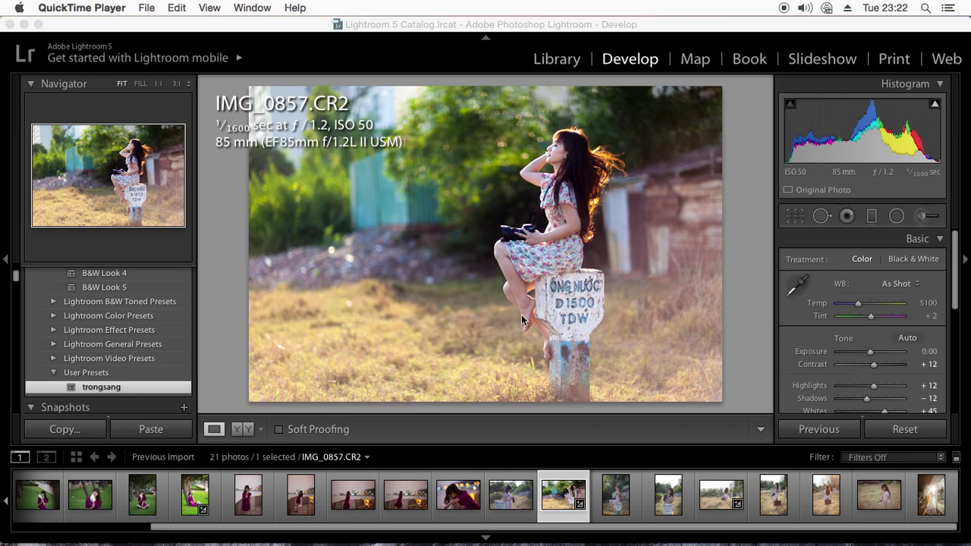
left_click(554, 489)
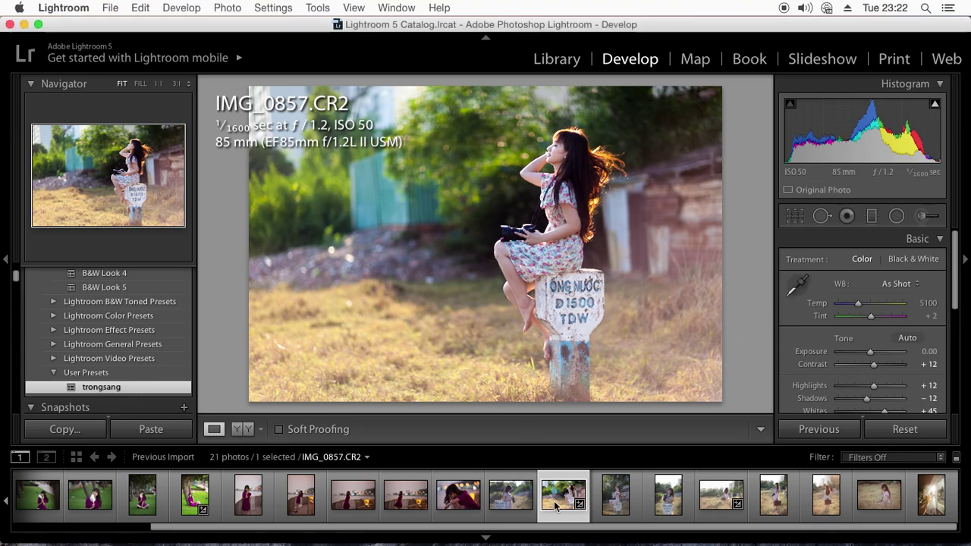
right_click(554, 489)
mouse_move(607, 450)
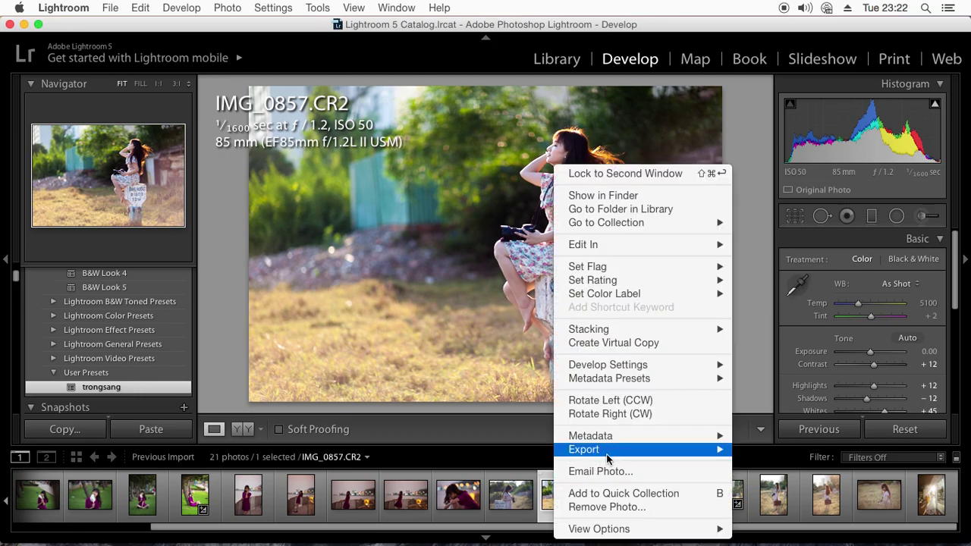
left_click(765, 426)
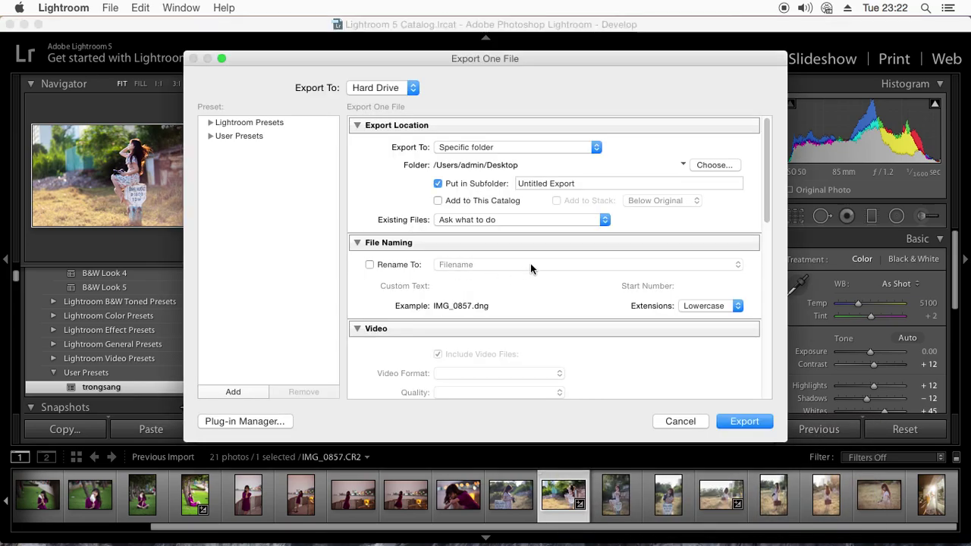
left_click_drag(770, 202, 768, 281)
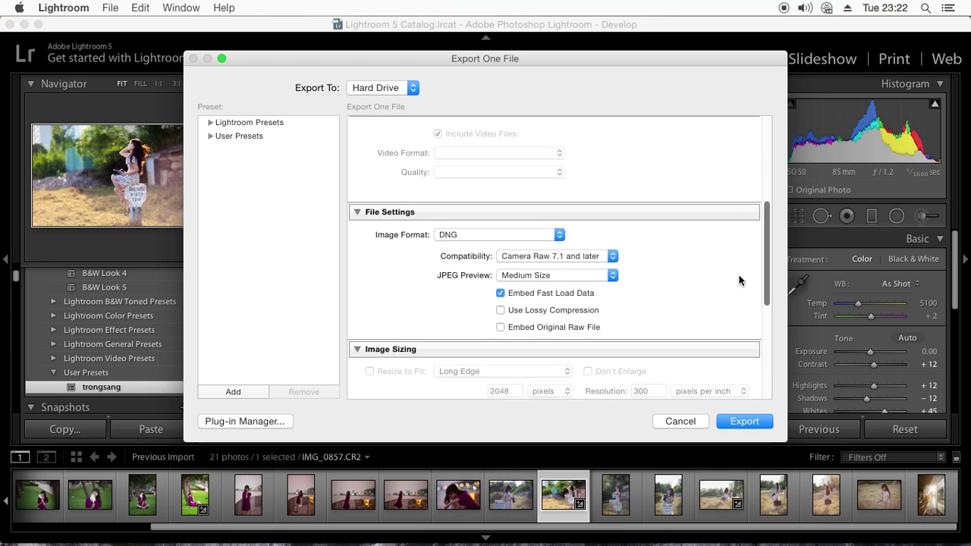
left_click(564, 236)
left_click(550, 201)
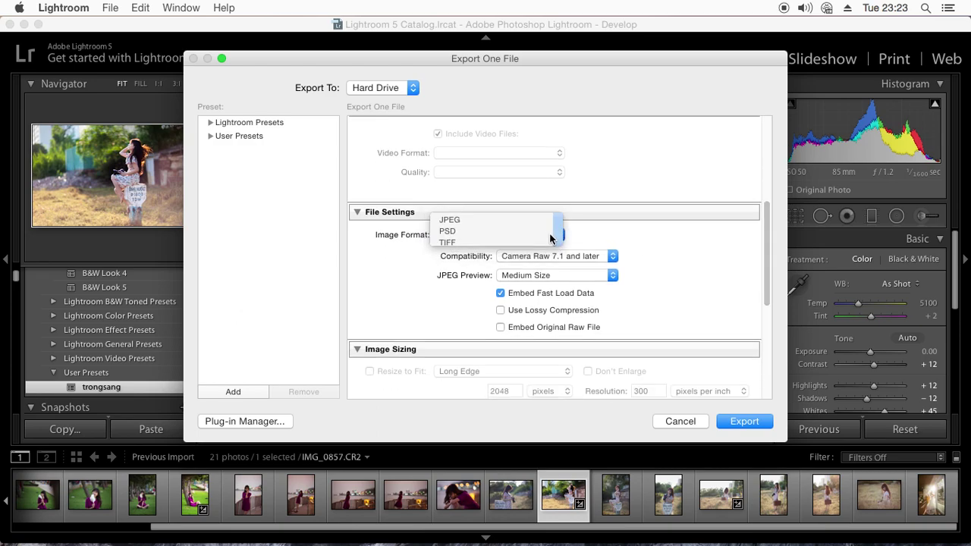
left_click(558, 235)
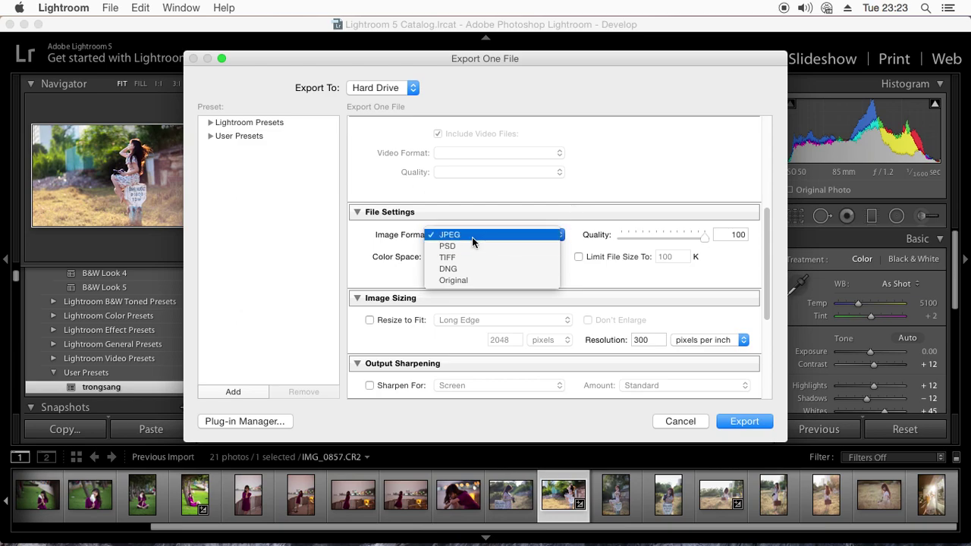
left_click(631, 191)
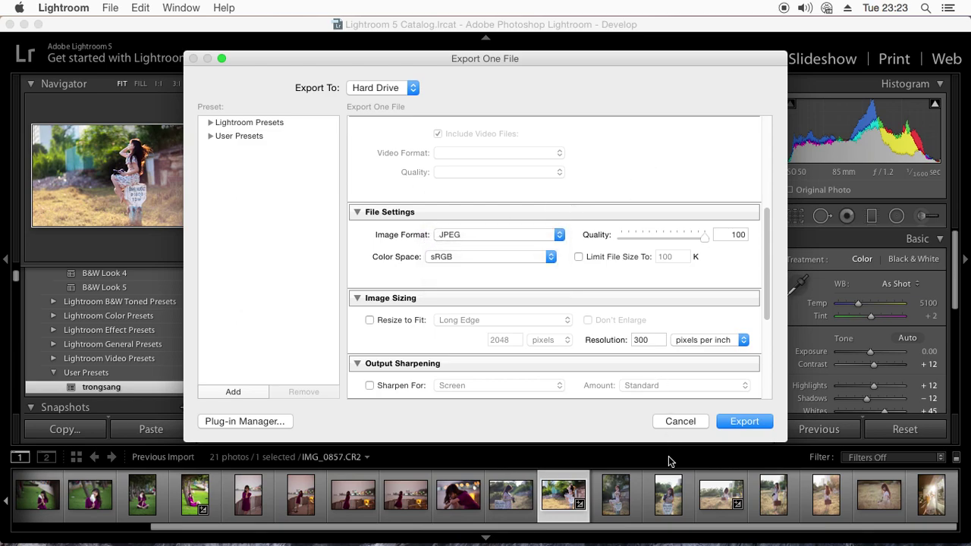
left_click(681, 421)
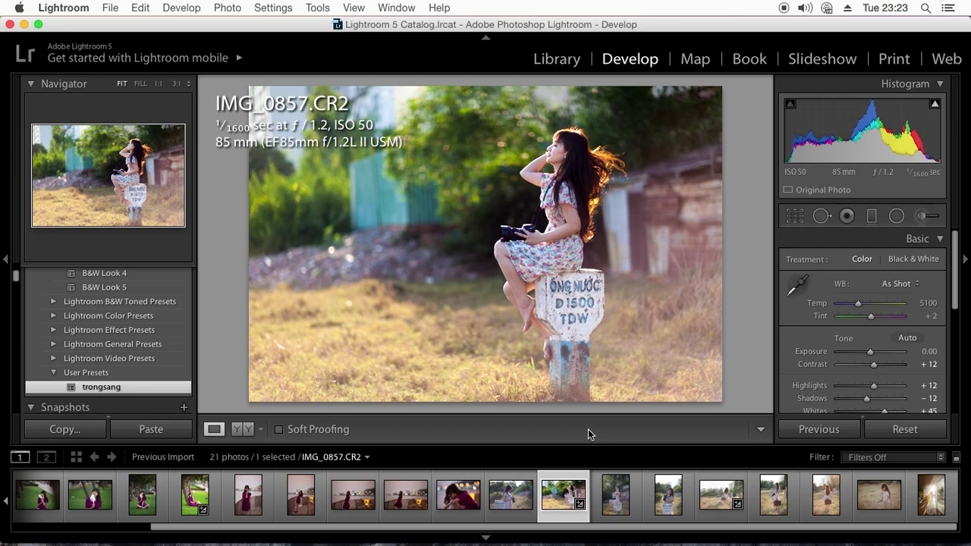
right_click(562, 506)
mouse_move(593, 449)
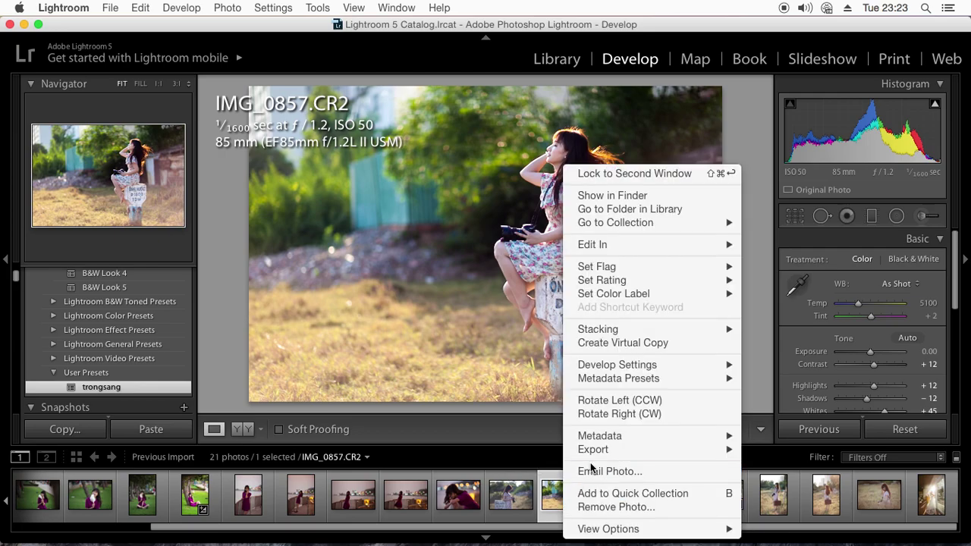
left_click(774, 426)
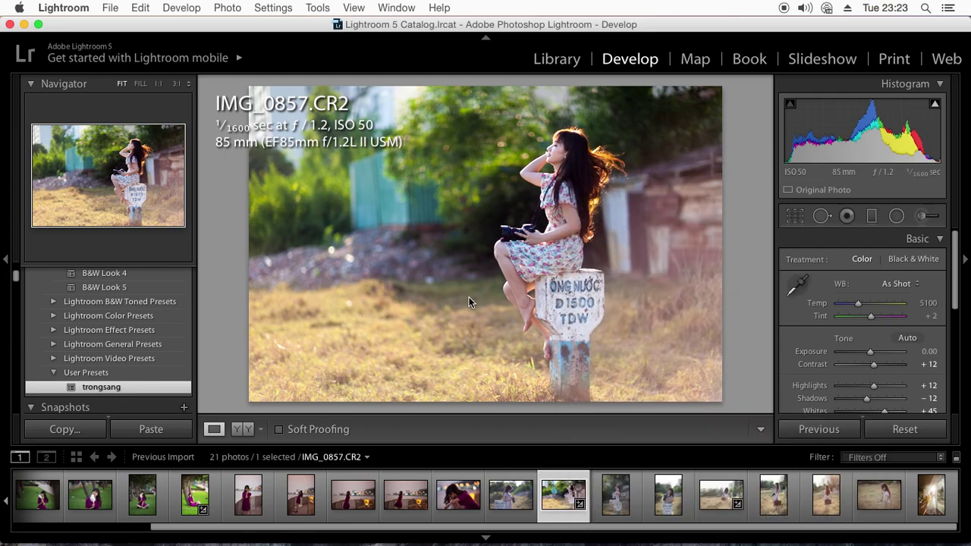
scroll(777, 298, "down", 5)
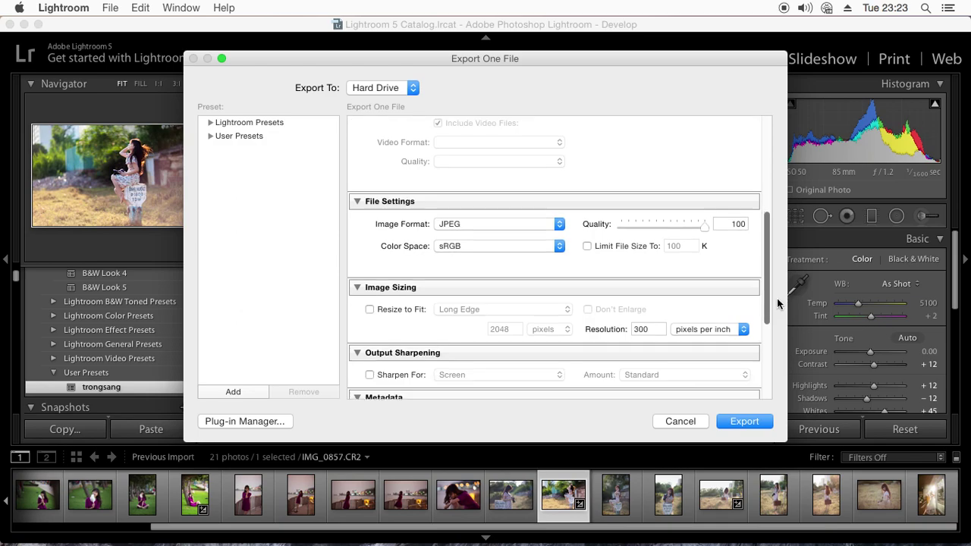
left_click(541, 212)
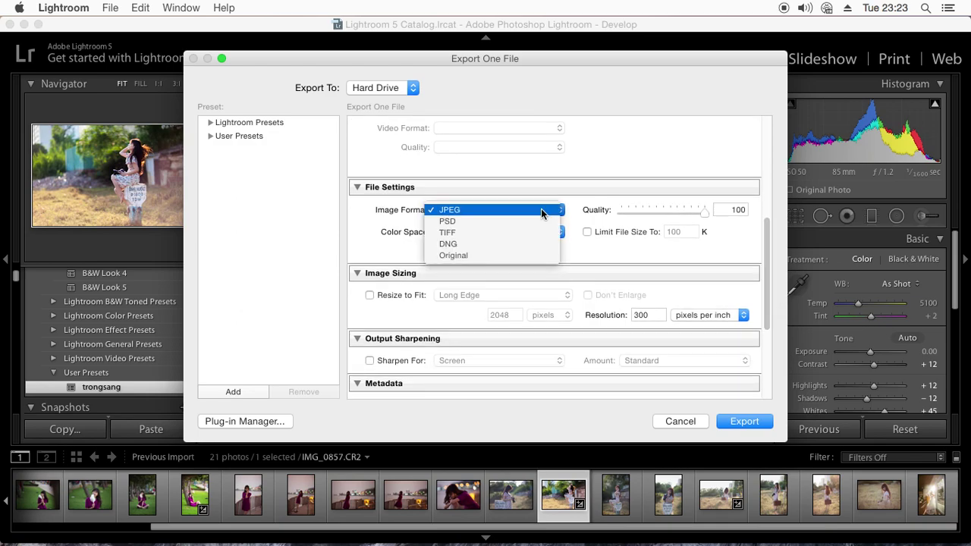
left_click(501, 244)
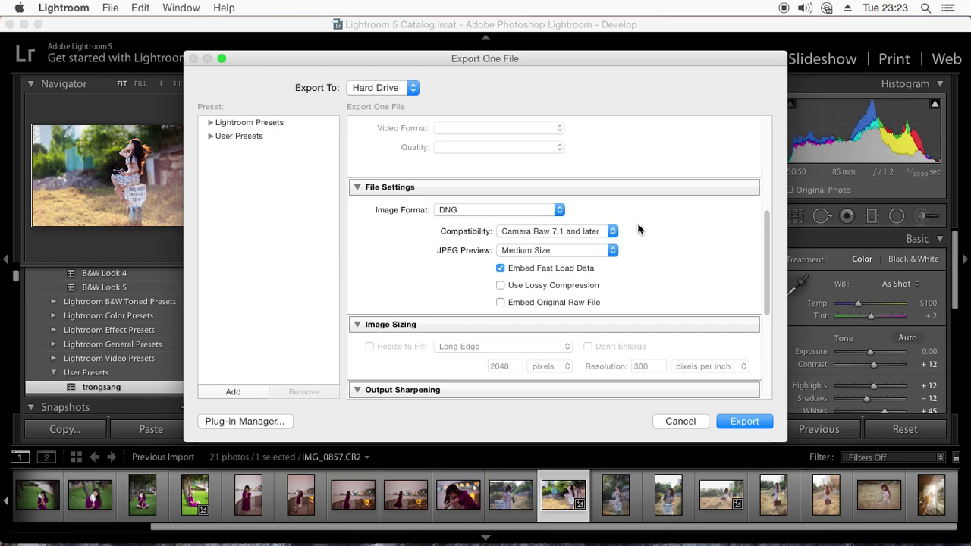
left_click_drag(339, 58, 360, 147)
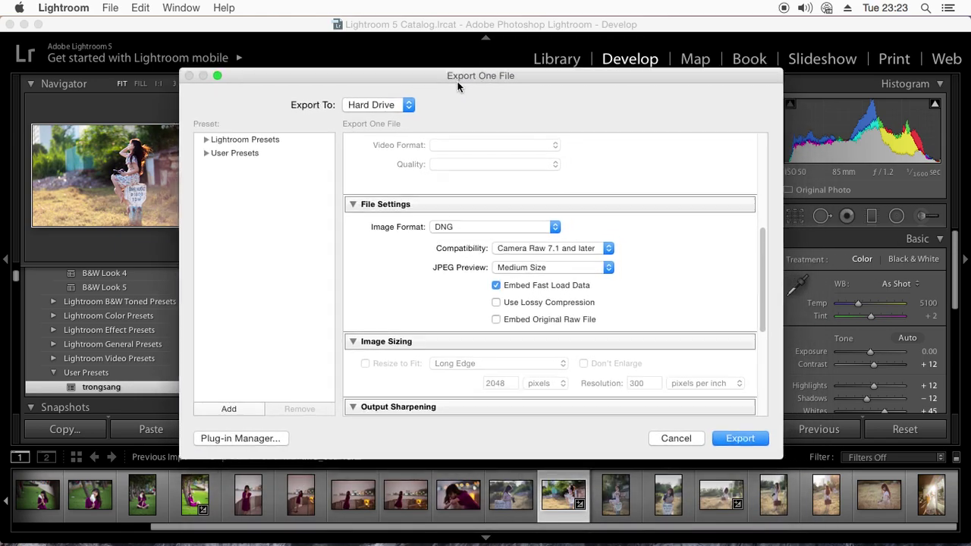
left_click_drag(484, 150, 453, 87)
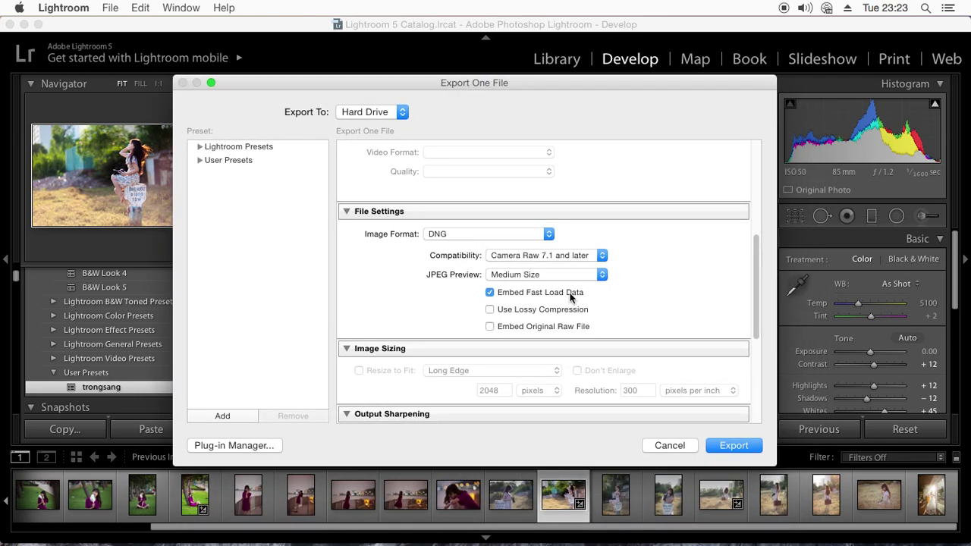
left_click(724, 446)
scroll(759, 251, "up", 5)
scroll(762, 220, "down", 5)
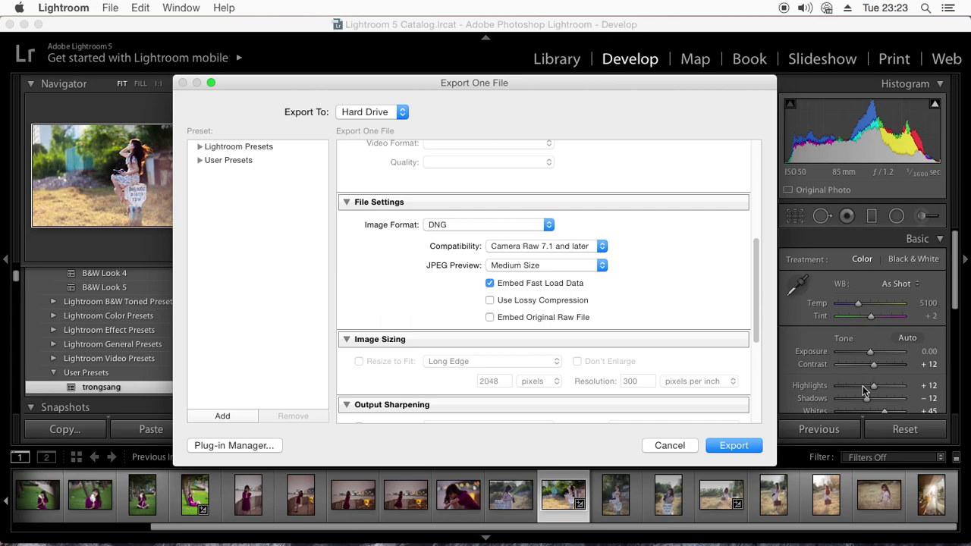
left_click(667, 448)
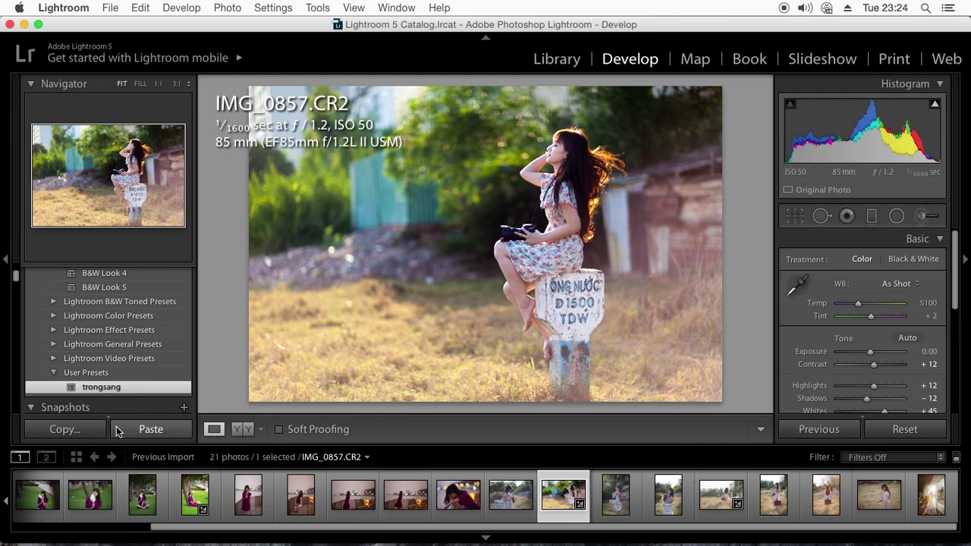
Step: Copy the current photo's develop settings, then switch to IMG_0941.CR2 in the filmstrip
left_click(64, 430)
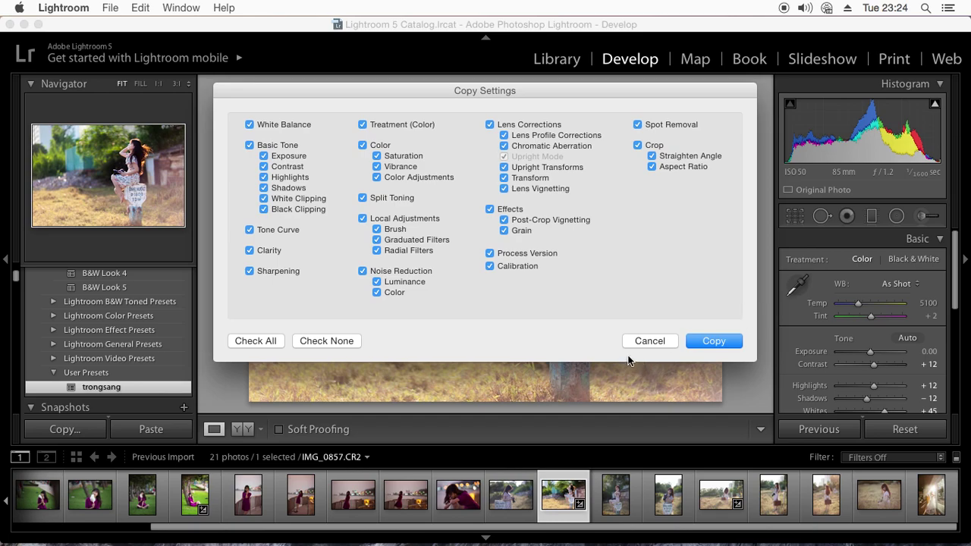
key("Return")
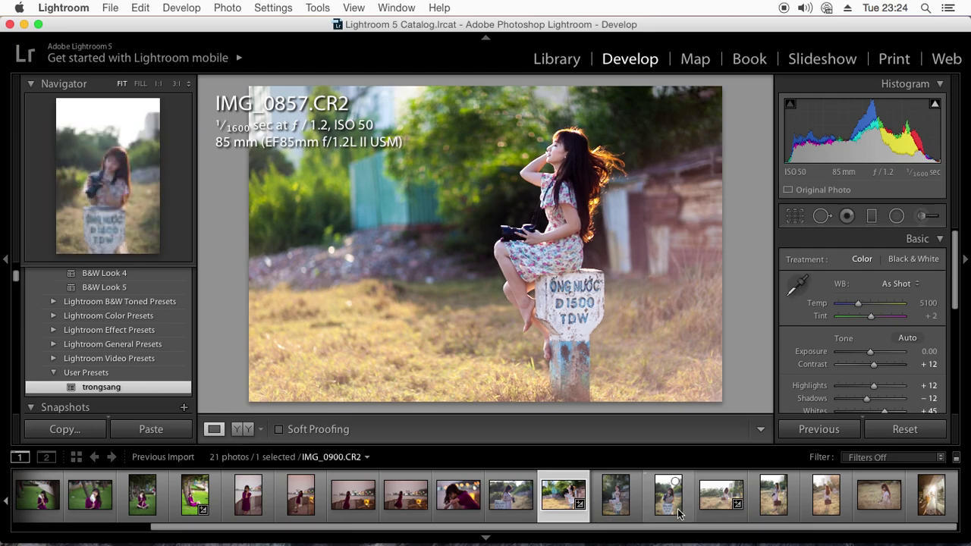
left_click(721, 497)
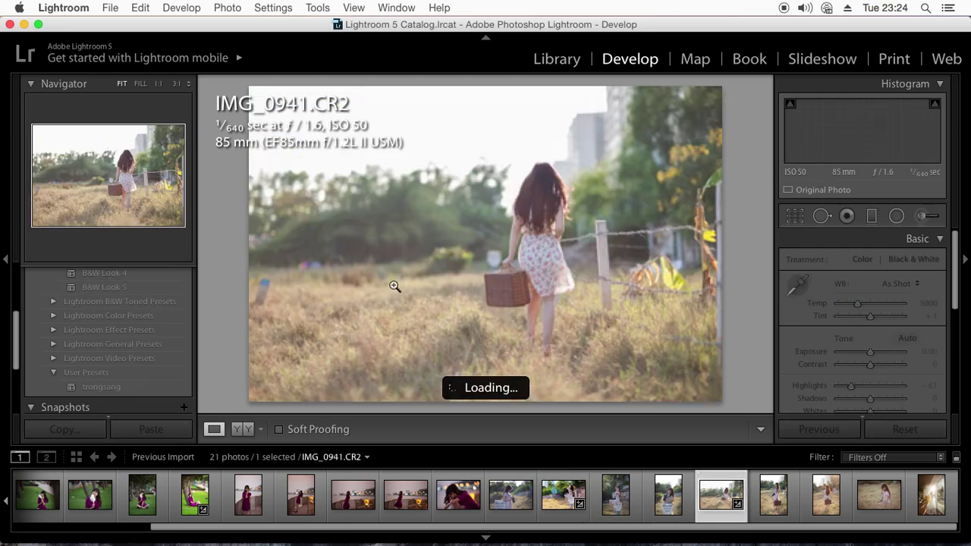
Step: Apply the trongsang preset to IMG_0941 and zoom in to inspect the girl's hair
left_click(101, 387)
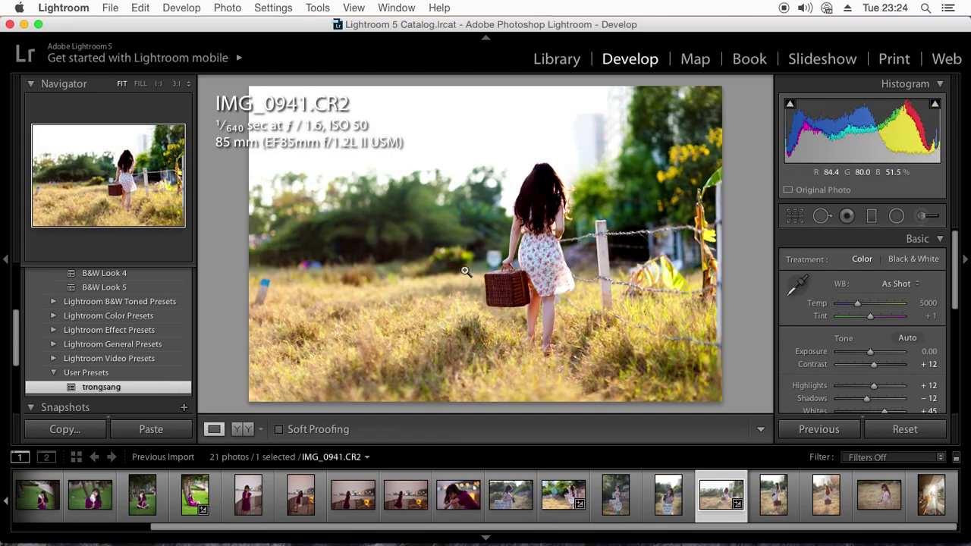
left_click(556, 186)
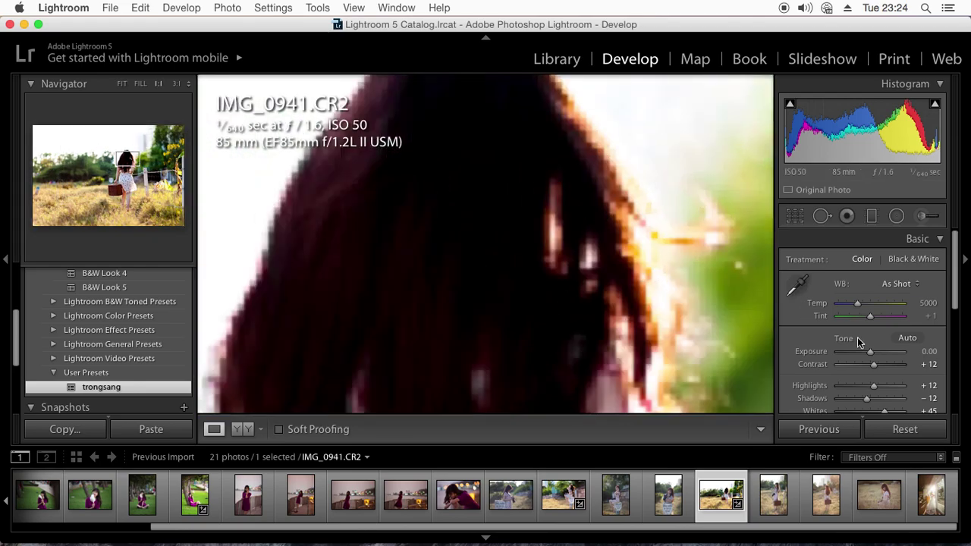
scroll(954, 258, "down", 3)
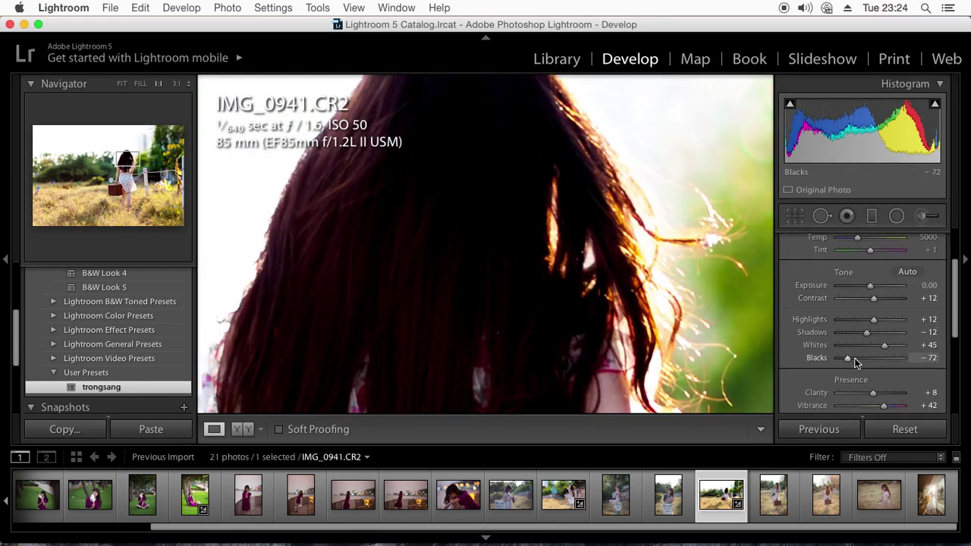
left_click_drag(851, 360, 851, 359)
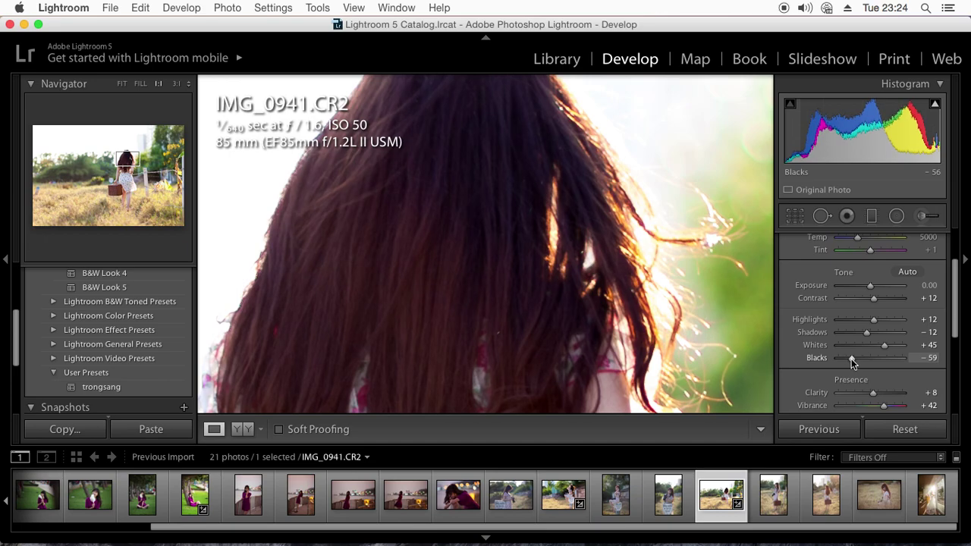
Step: Return to the full-photo view and move back to the IMG_0865 portrait
left_click(560, 300)
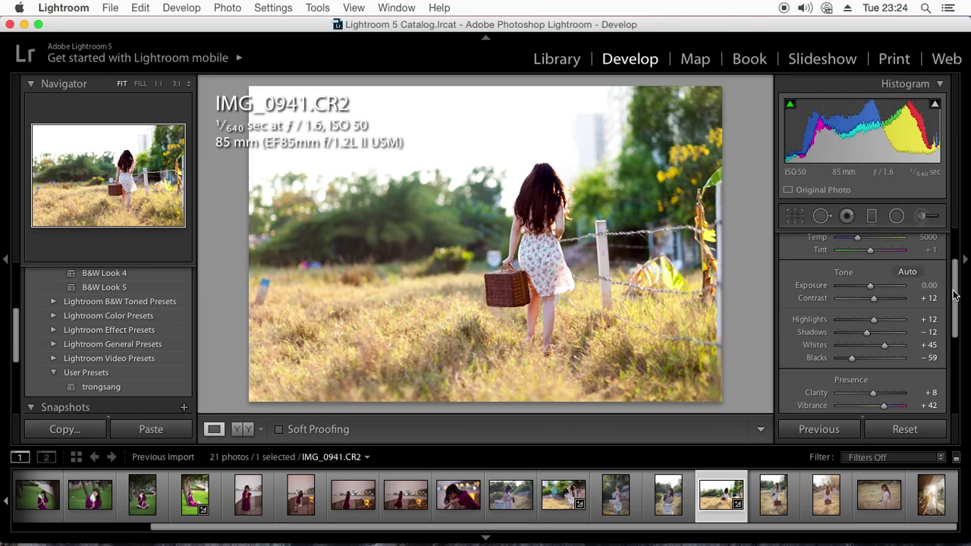
left_click_drag(955, 295, 955, 320)
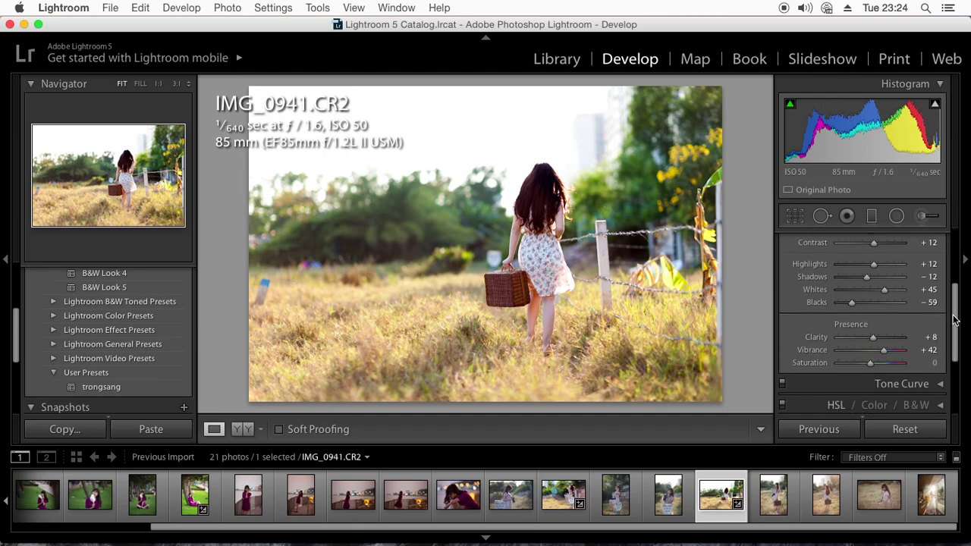
left_click_drag(954, 320, 954, 256)
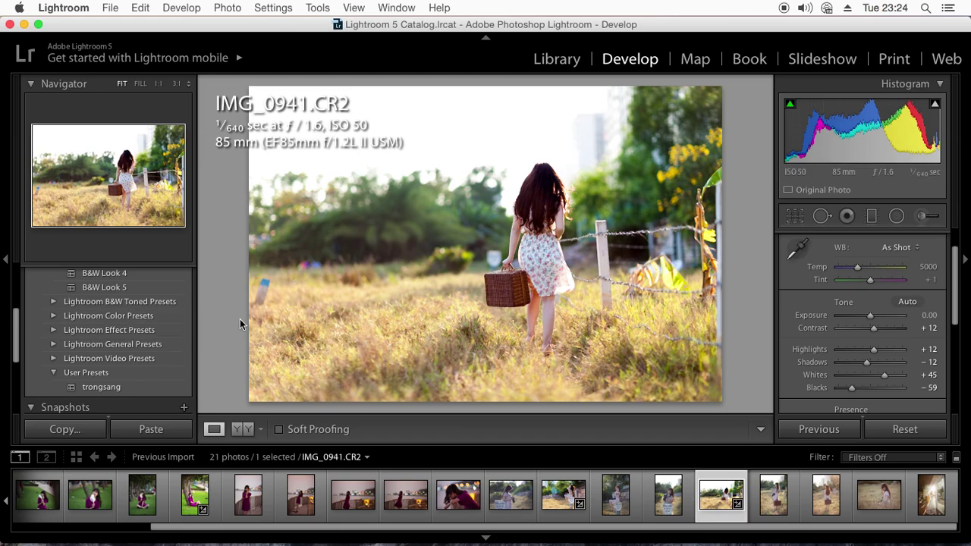
key("Left")
key("Left")
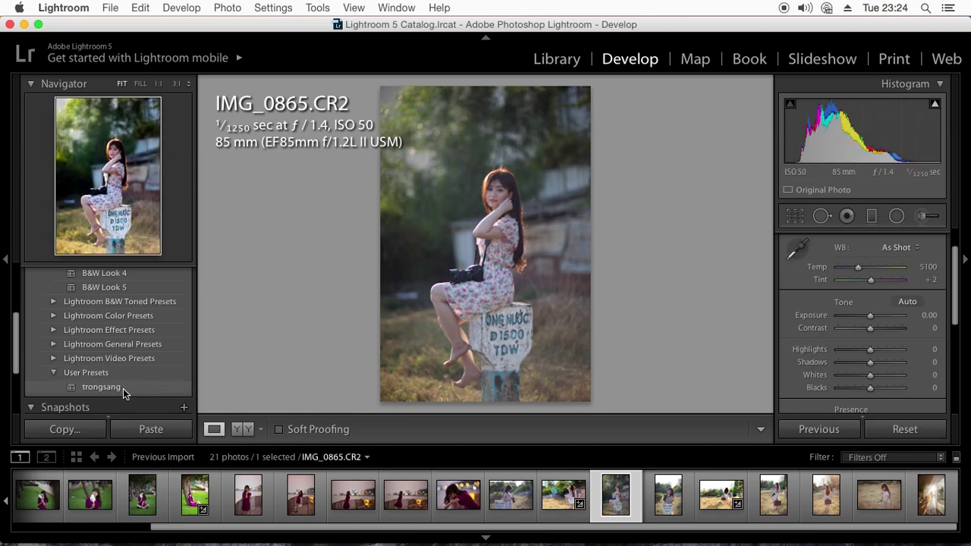
Step: Apply the trongsang preset to IMG_0865, then reselect IMG_0941
left_click(101, 387)
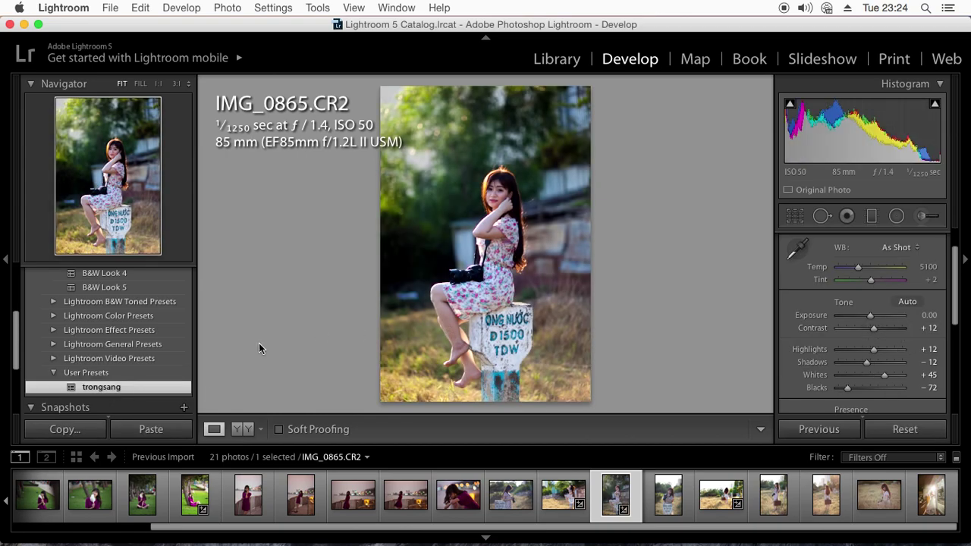
left_click(716, 507)
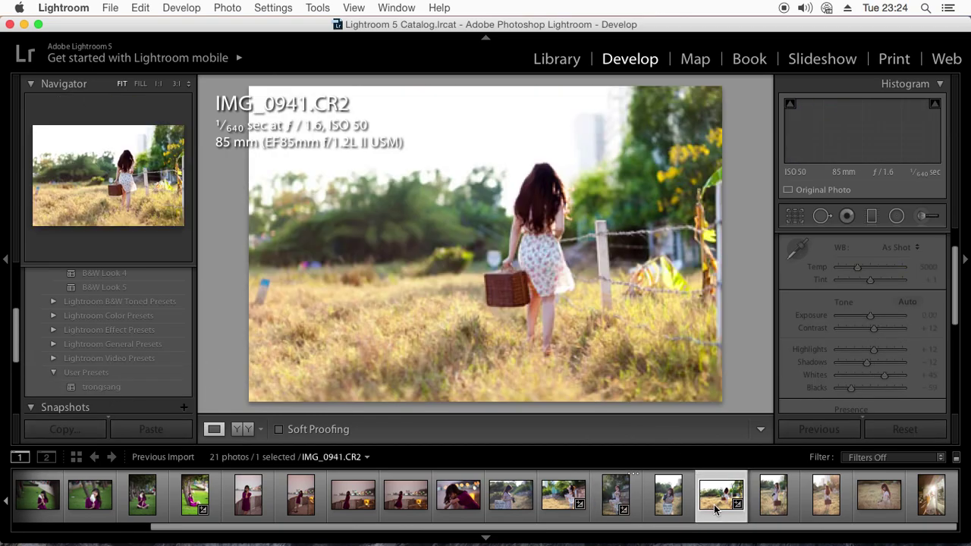
right_click(715, 509)
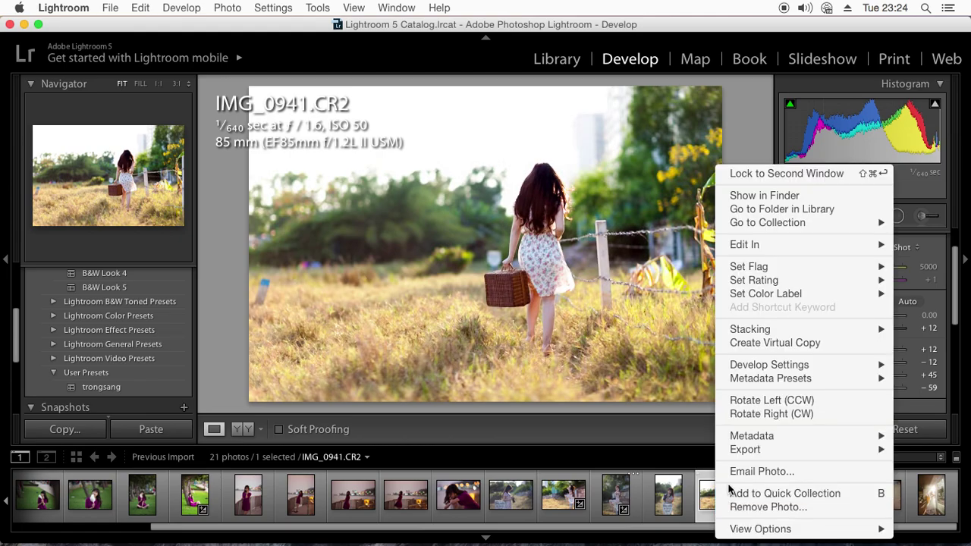
mouse_move(803, 449)
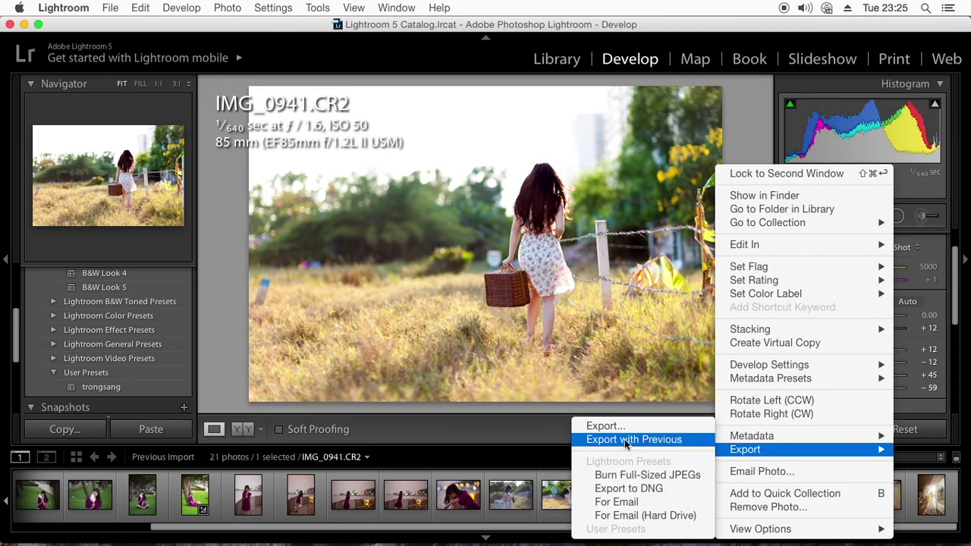
Step: Set IMG_0941's export to DNG format with Camera Raw 7.1 and later compatibility
left_click(623, 428)
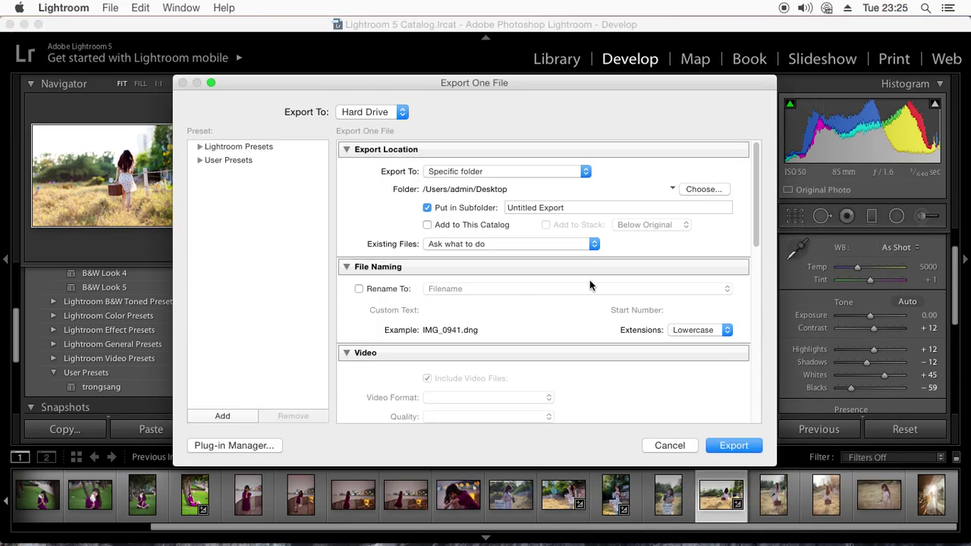
scroll(761, 289, "down", 5)
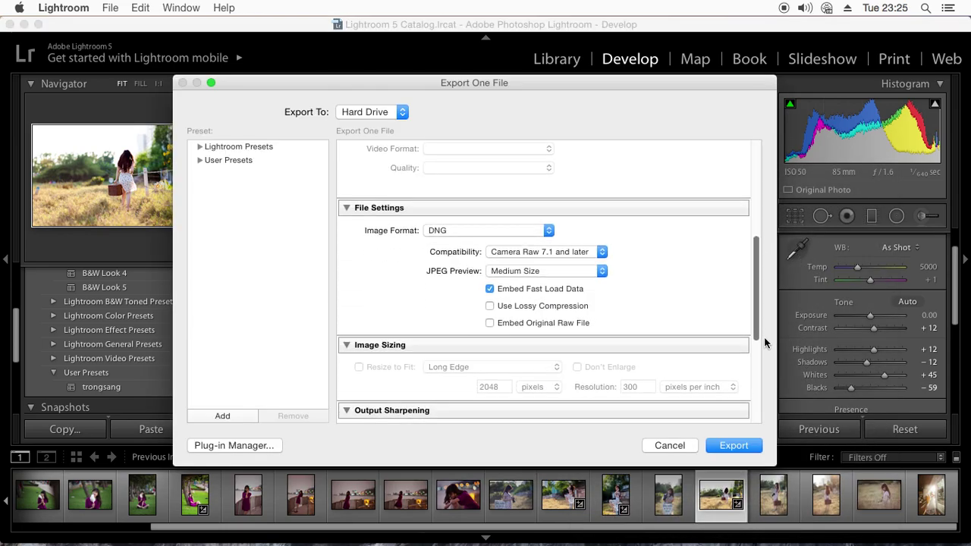
left_click(493, 216)
left_click(455, 178)
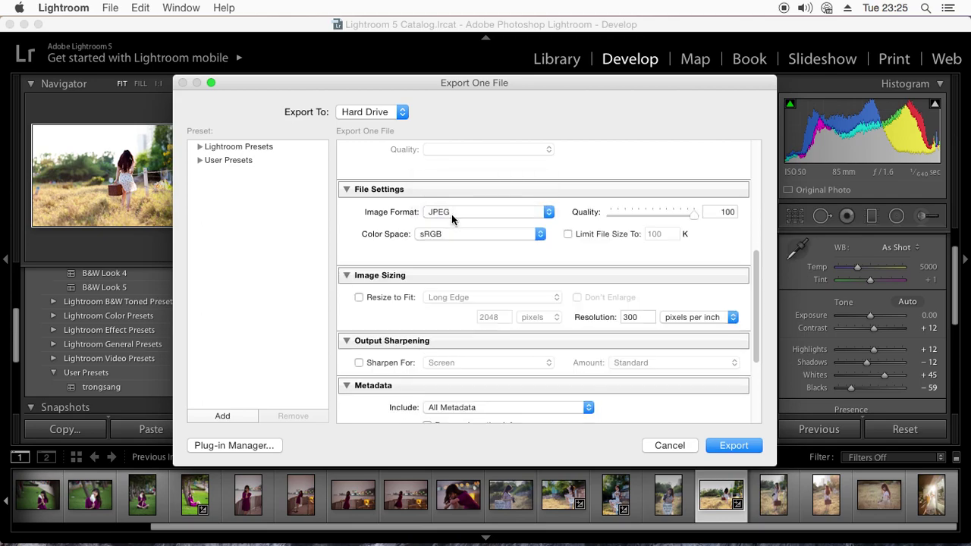
left_click(472, 212)
left_click(478, 246)
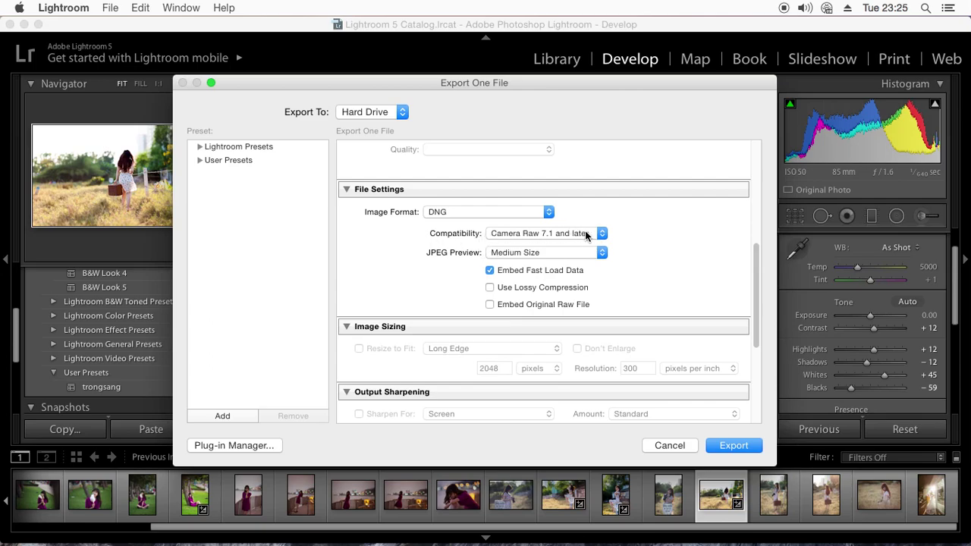
mouse_move(546, 233)
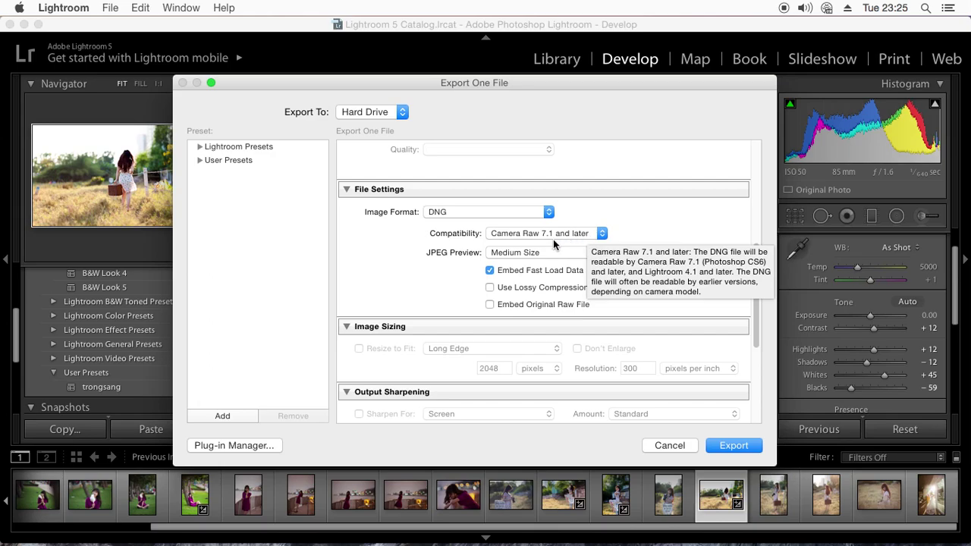
left_click(597, 236)
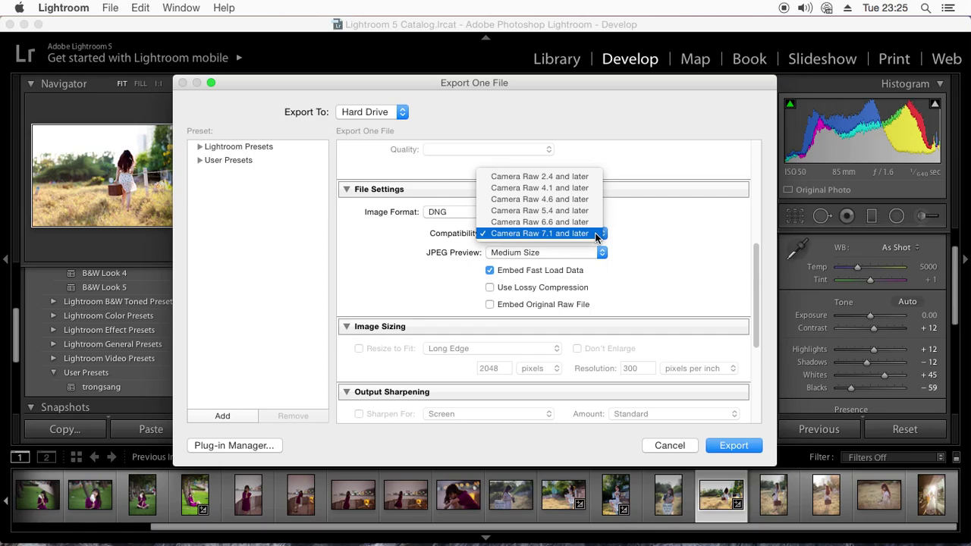
left_click(654, 238)
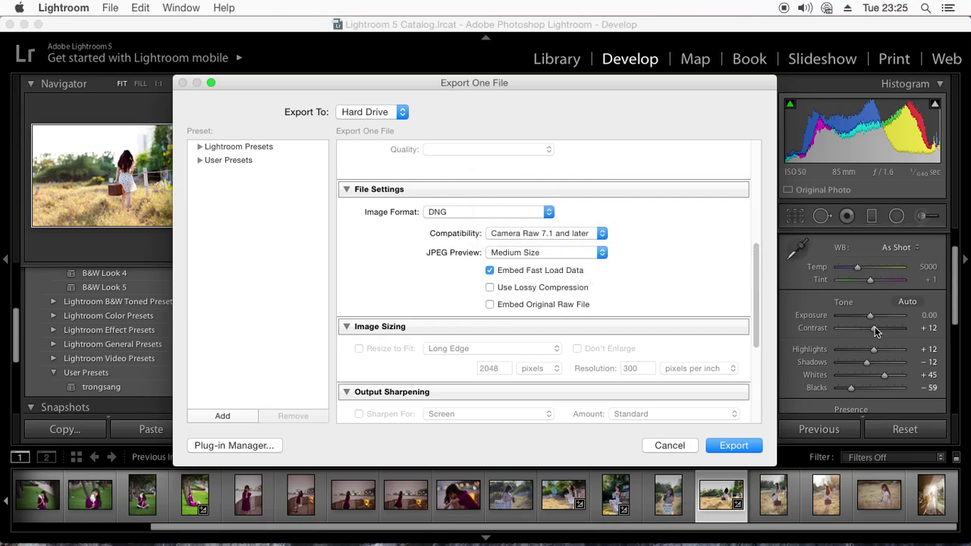
left_click(575, 235)
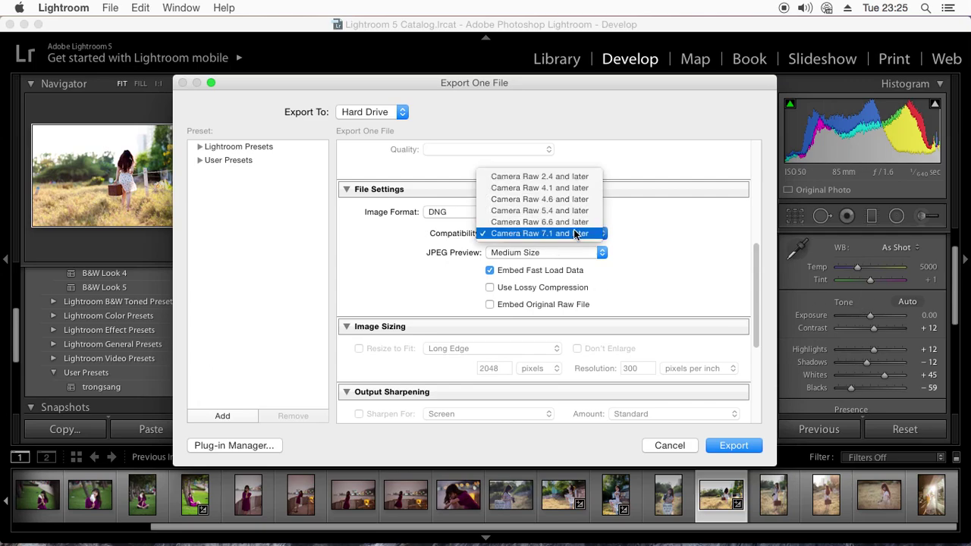
left_click(652, 255)
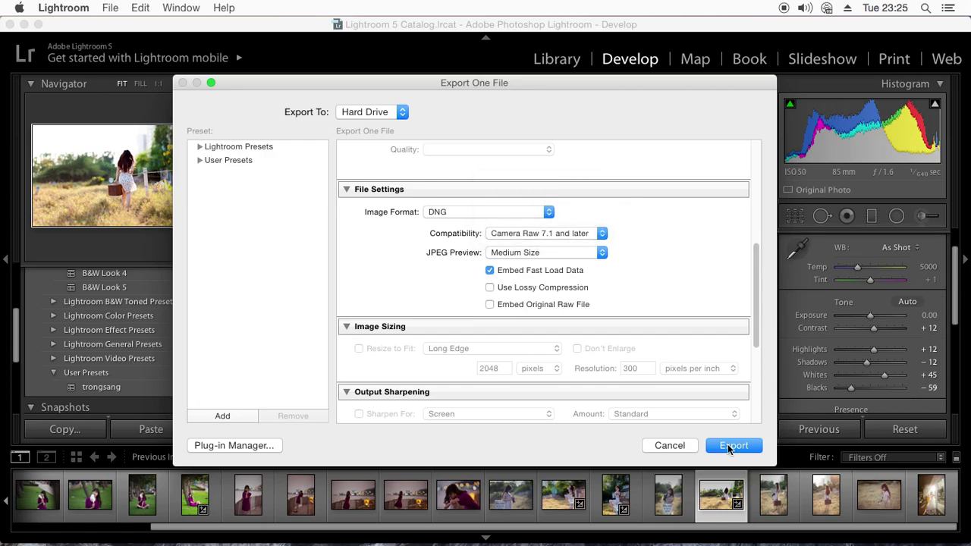
Step: Export IMG_0941 as DNG, then switch its Camera Calibration process version to 2003
left_click(682, 448)
scroll(910, 349, "down", 5)
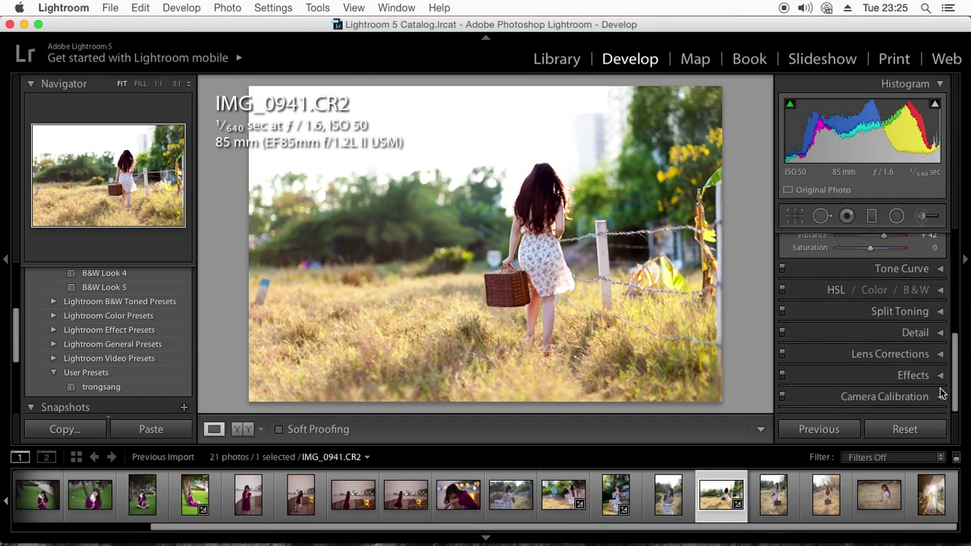
left_click(914, 376)
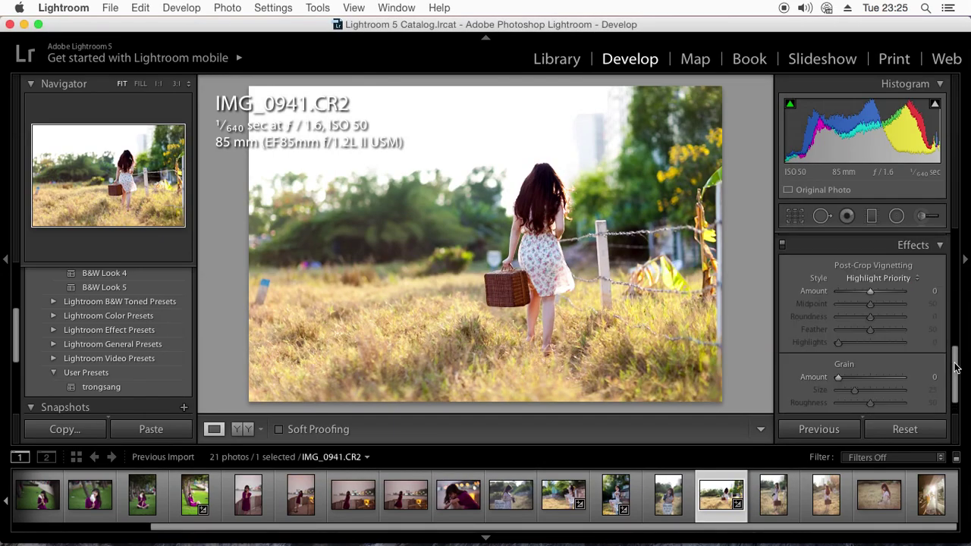
scroll(960, 371, "down", 2)
left_click(929, 393)
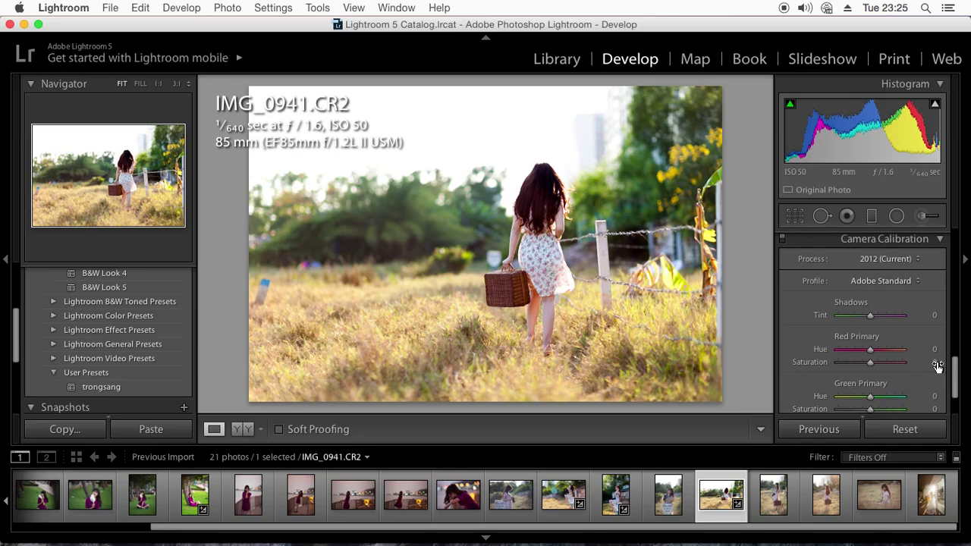
left_click(903, 260)
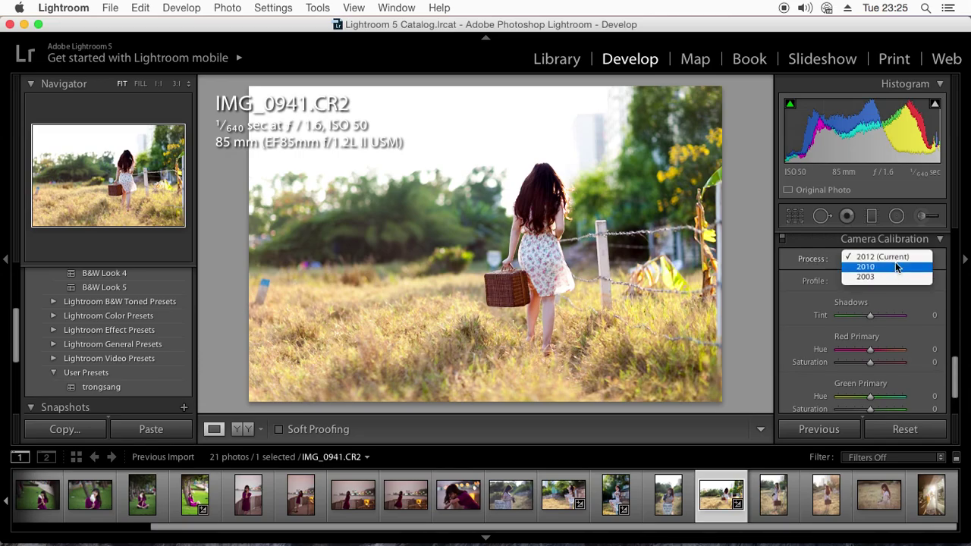
left_click(880, 277)
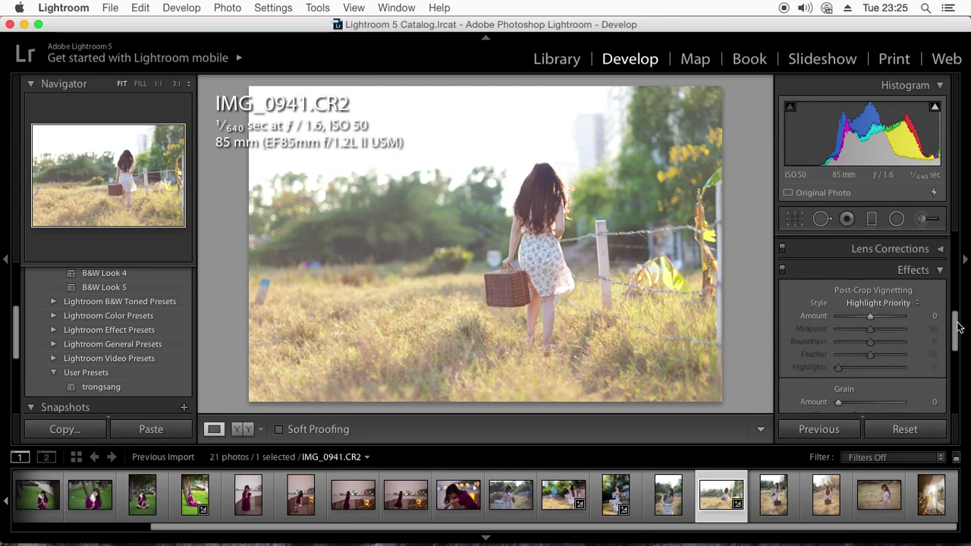
Step: Set the process version back to 2012 (Current) and reapply the trongsang preset
left_click_drag(956, 389, 958, 267)
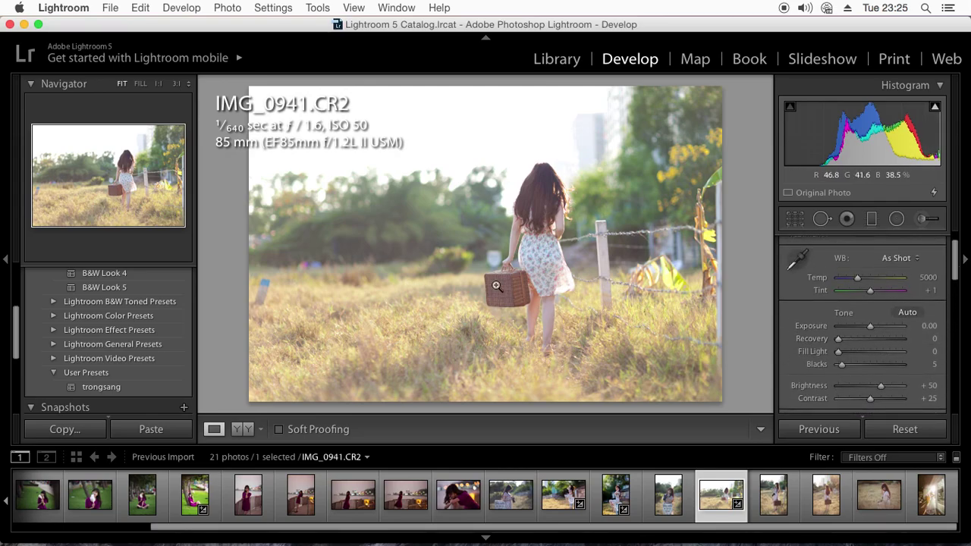
left_click_drag(949, 260, 941, 396)
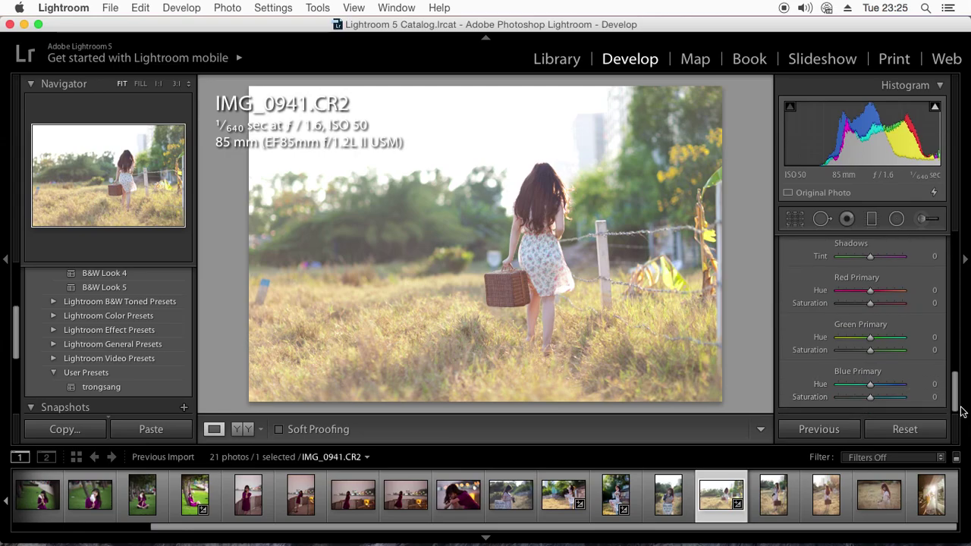
scroll(954, 405, "up", 5)
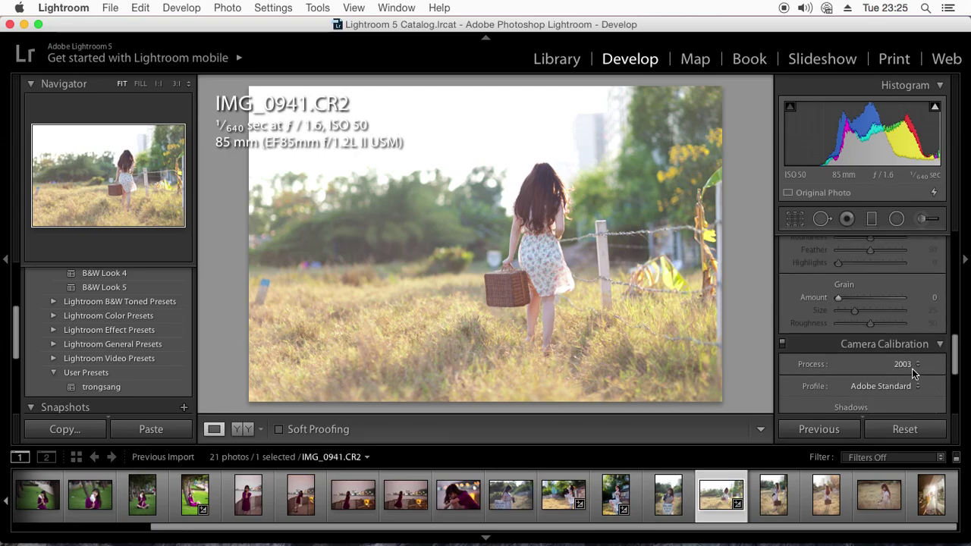
left_click(911, 364)
left_click(910, 343)
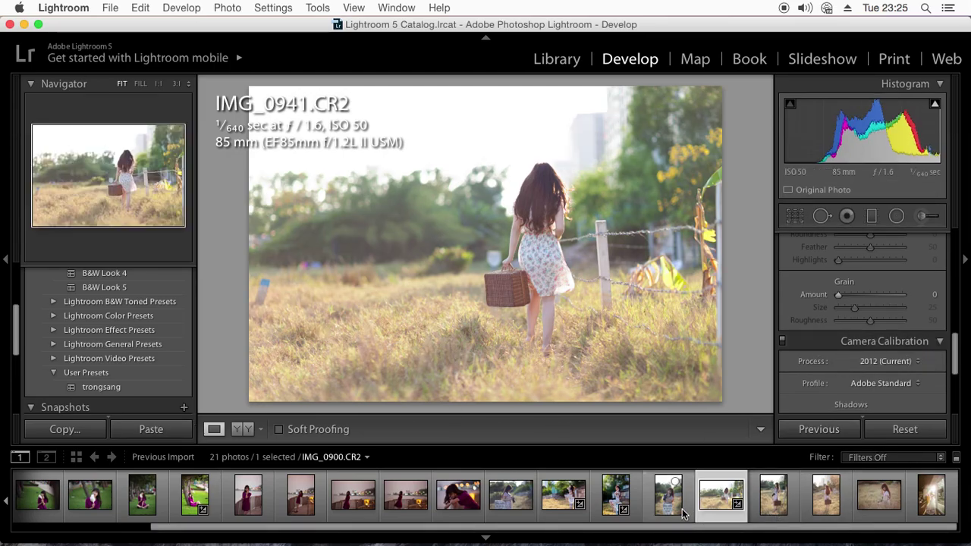
left_click(80, 390)
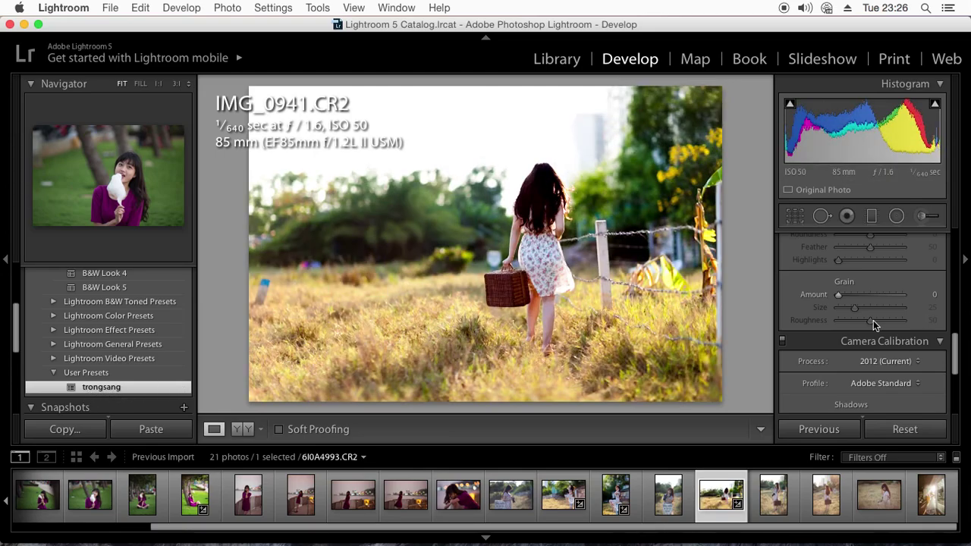
Step: Export IMG_0941 as DNG straight to the Desktop with no subfolder, then minimize Lightroom
right_click(731, 497)
mouse_move(761, 449)
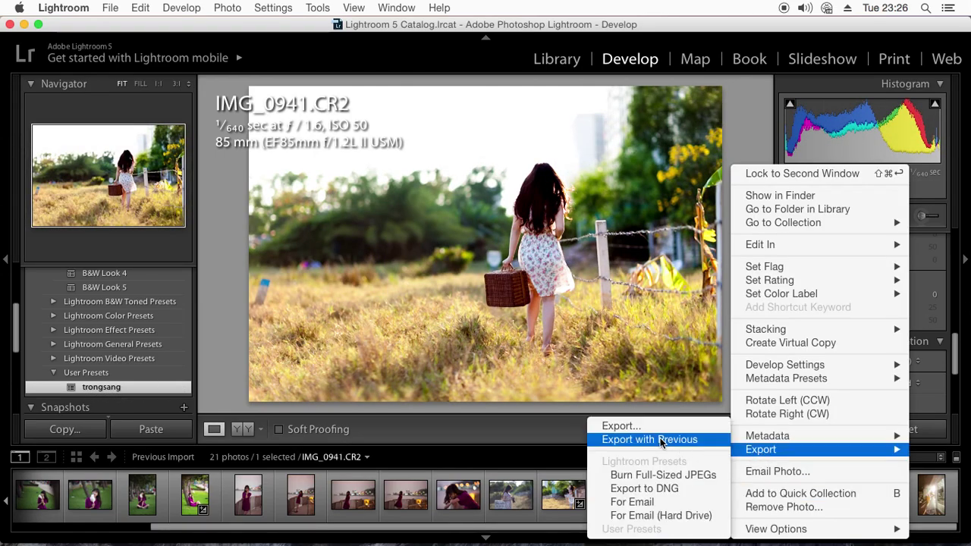
left_click(621, 426)
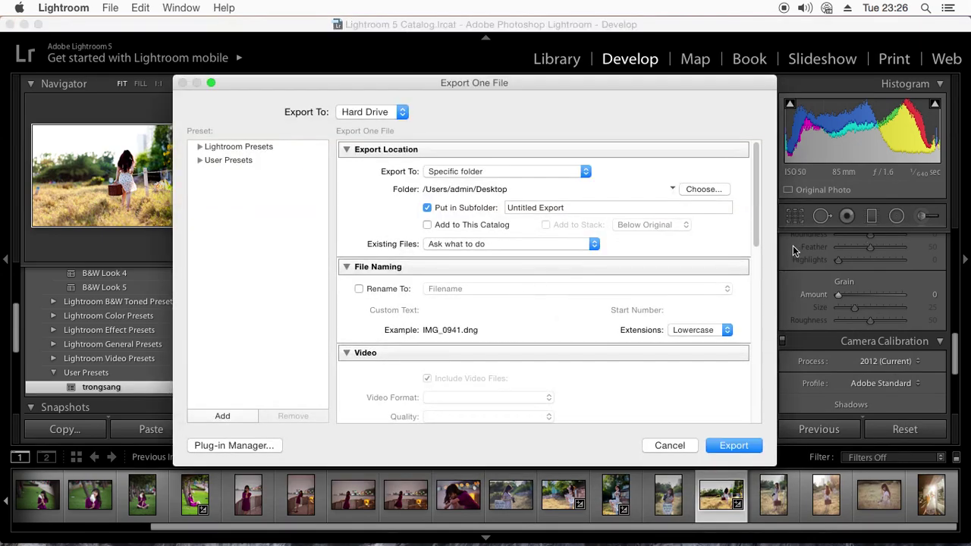
mouse_move(757, 233)
left_mouse_down()
mouse_move(777, 357)
mouse_move(781, 336)
left_mouse_up()
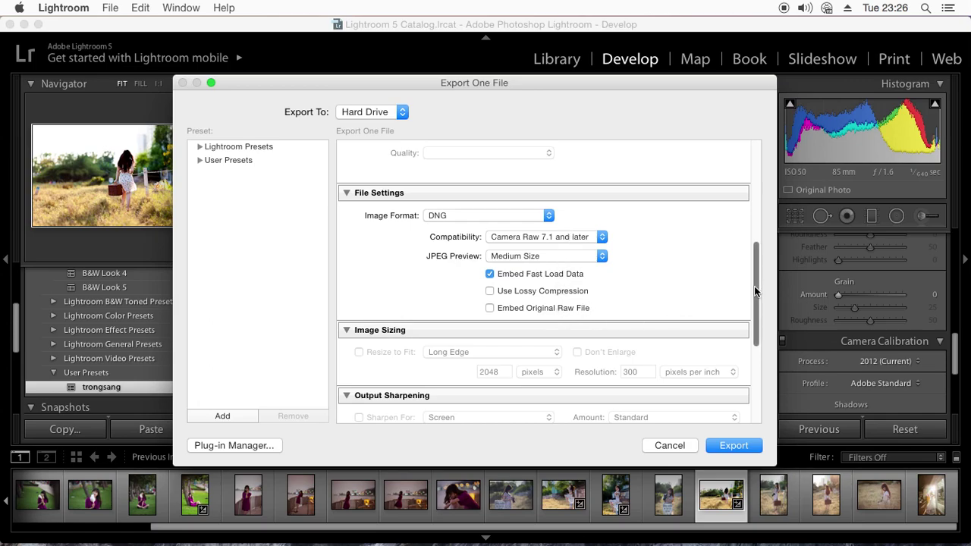
left_click_drag(755, 290, 705, 187)
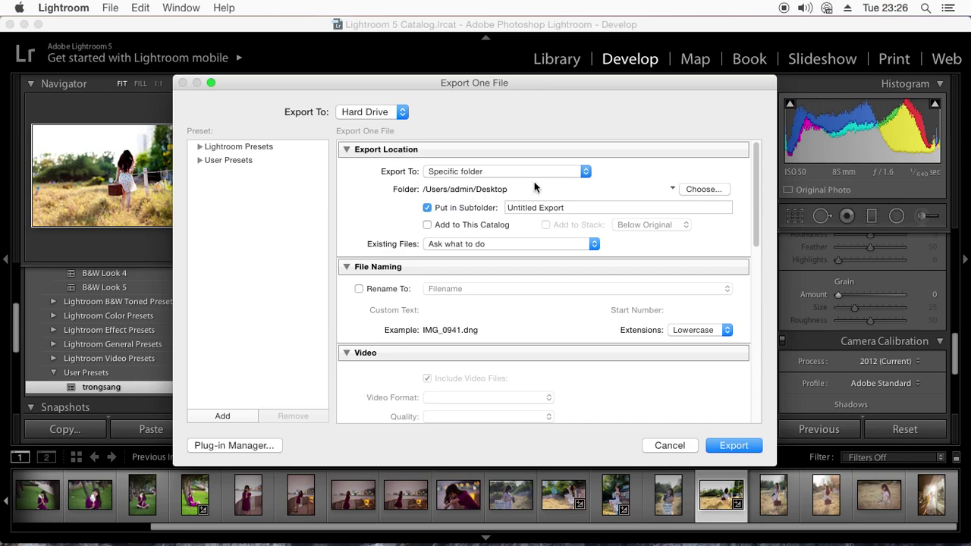
left_click(444, 209)
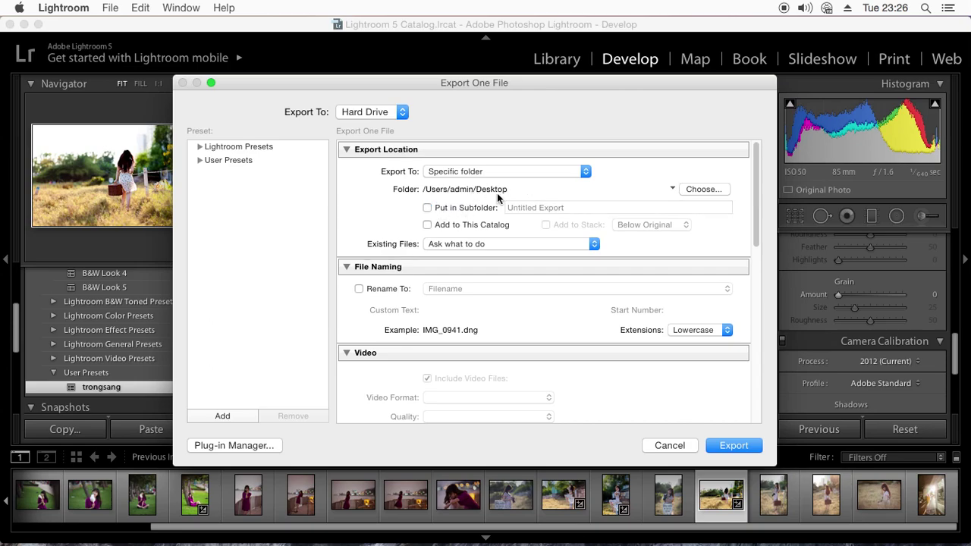
key("Return")
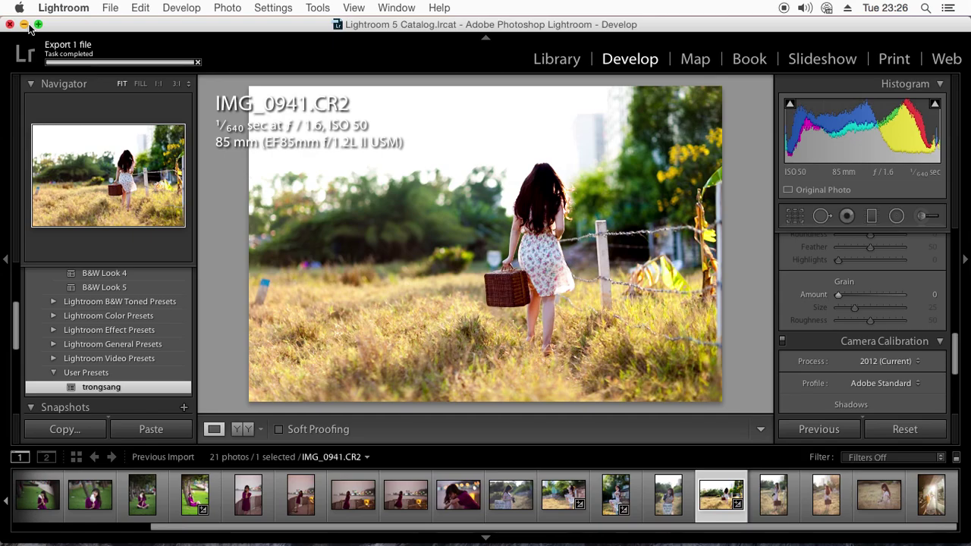
left_click(24, 25)
Step: Quick Look IMG_0941.dng on the Desktop, then open it with Adobe Photoshop CC
left_click(915, 449)
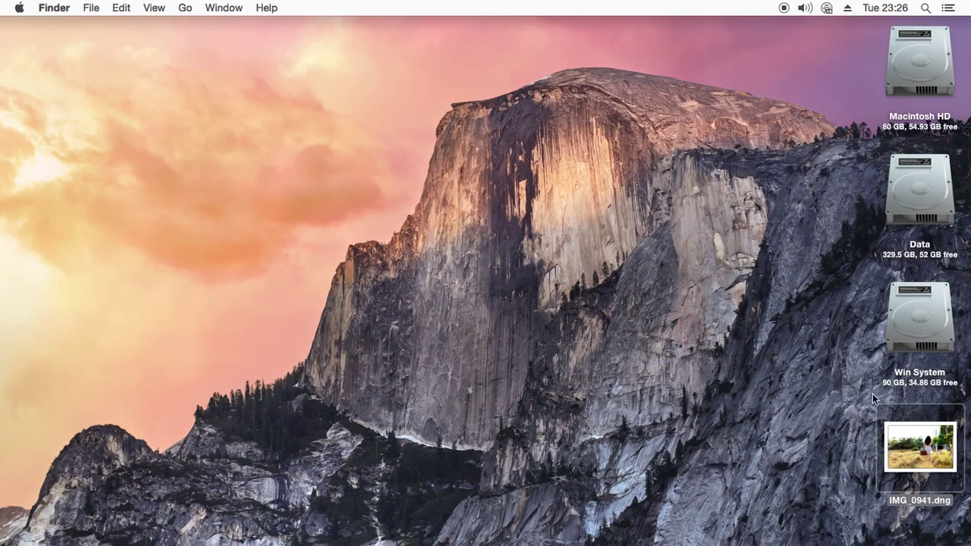
key("space")
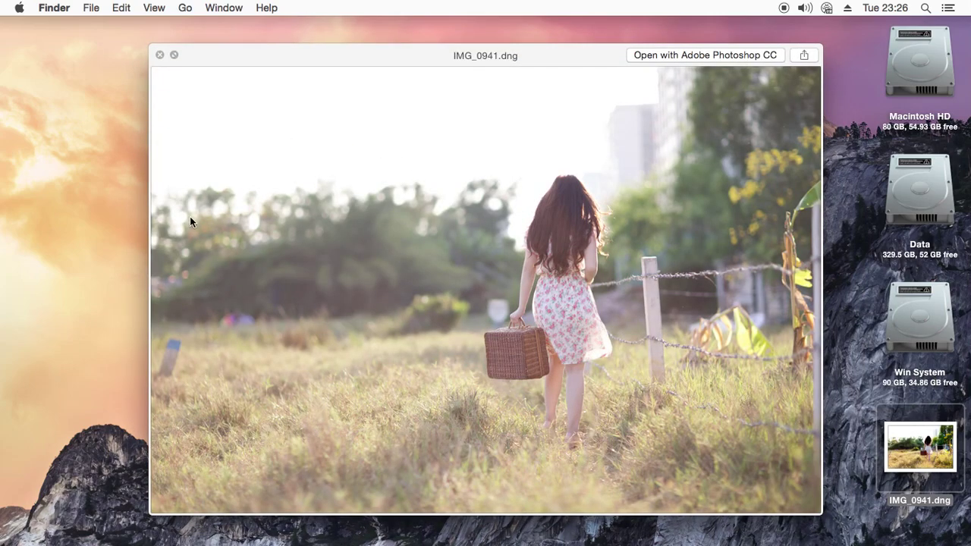
key("space")
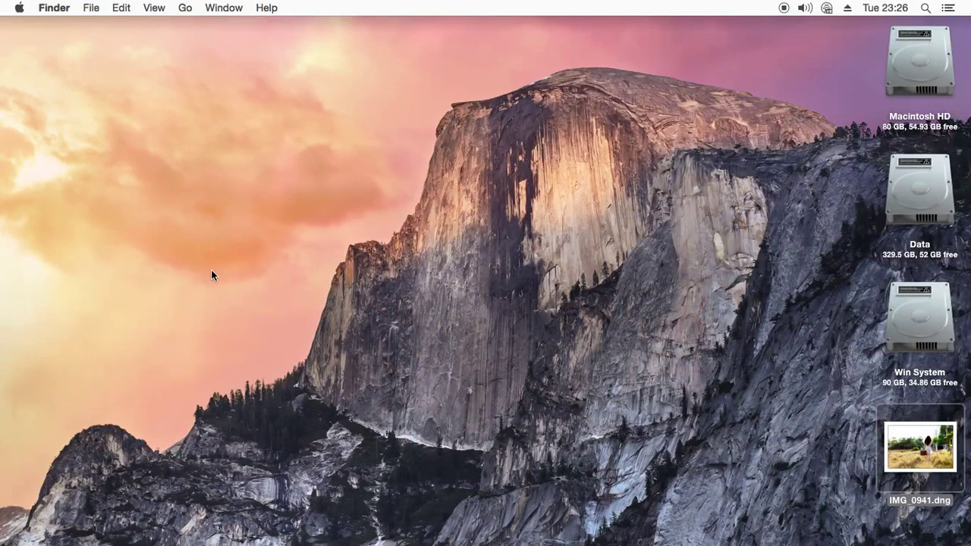
left_click(751, 390)
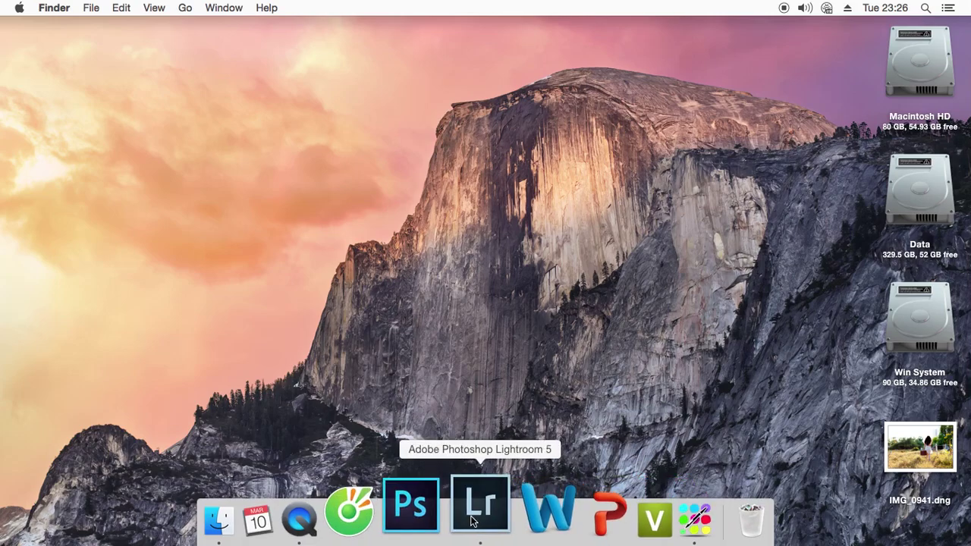
right_click(900, 424)
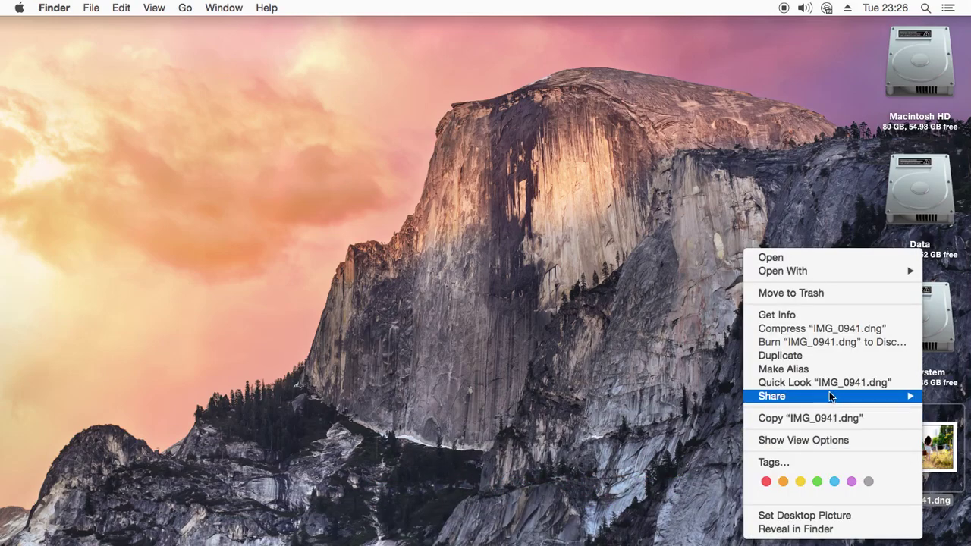
left_click(714, 273)
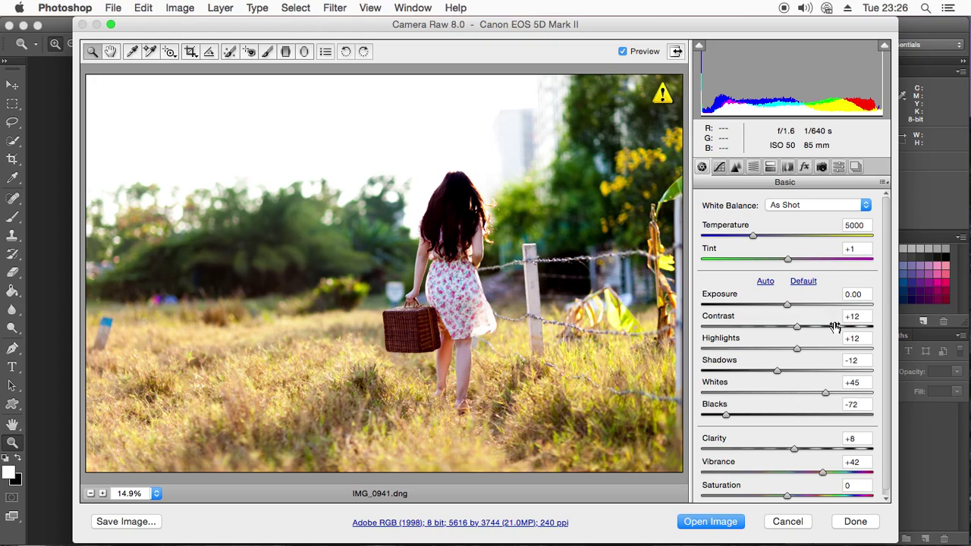
Step: Save the current Camera Raw settings as preset 'Mau Han Quoc' and close Camera Raw
left_click(839, 168)
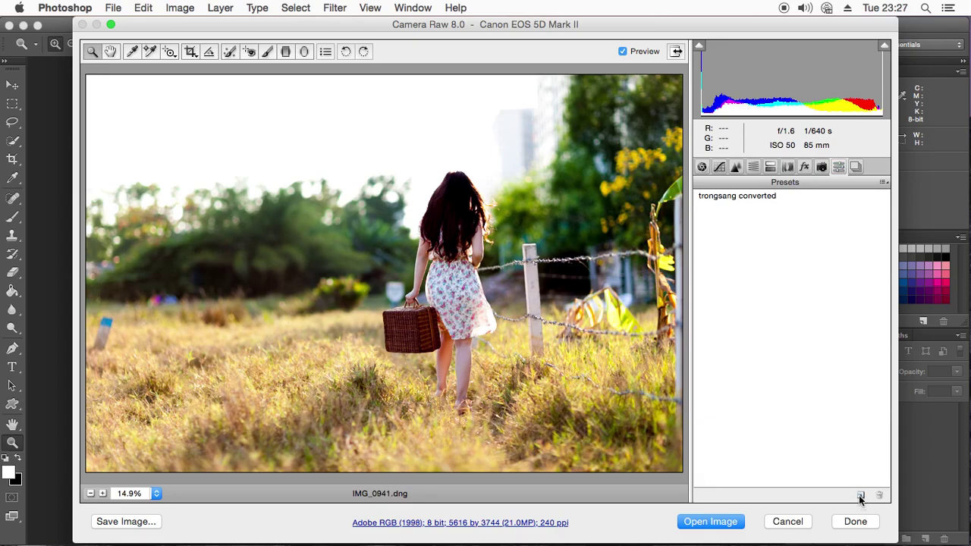
left_click(860, 495)
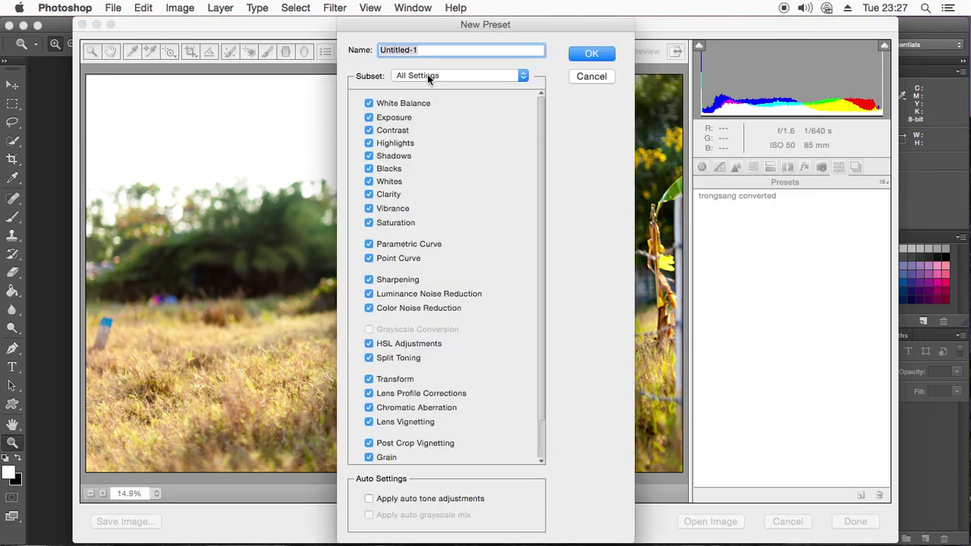
left_click_drag(460, 35, 749, 18)
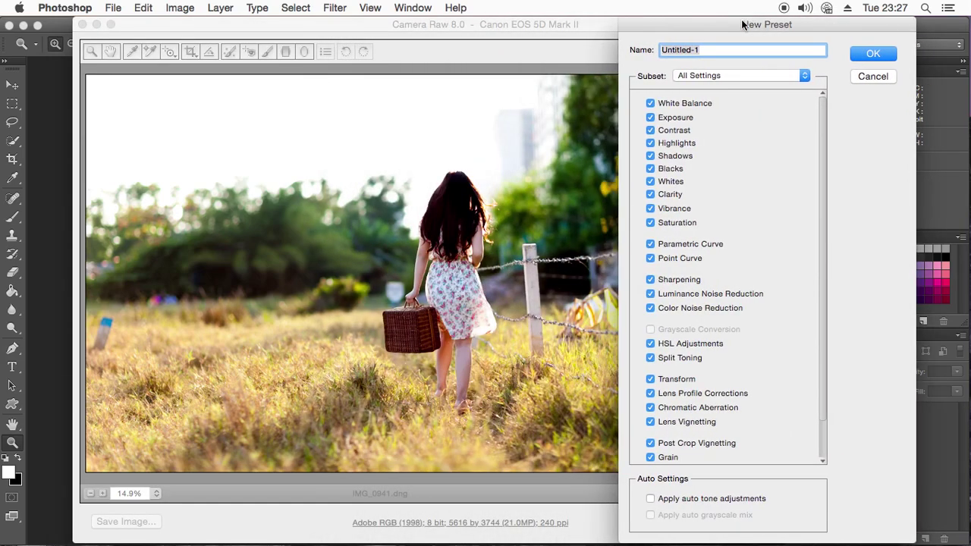
left_click_drag(825, 139, 832, 197)
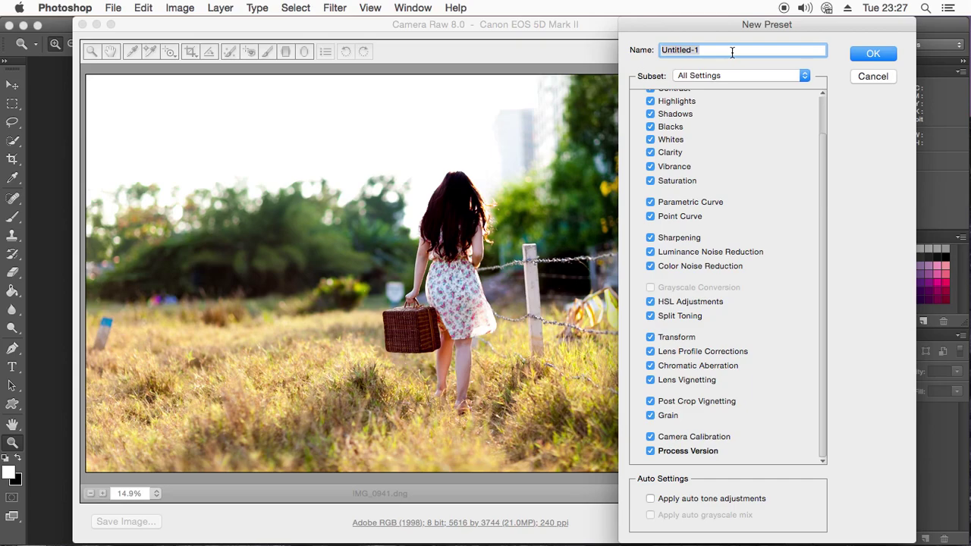
type("M")
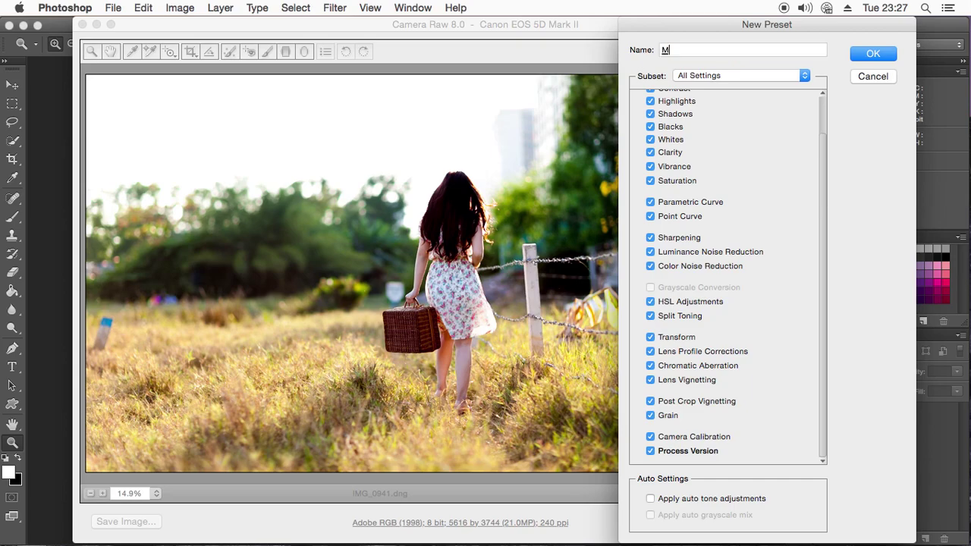
type("au Han Quoc")
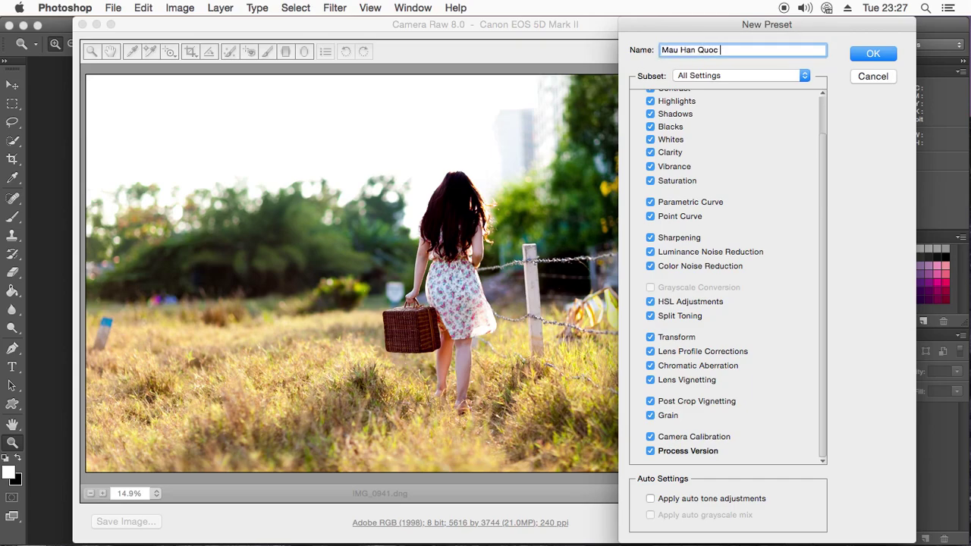
left_click(856, 59)
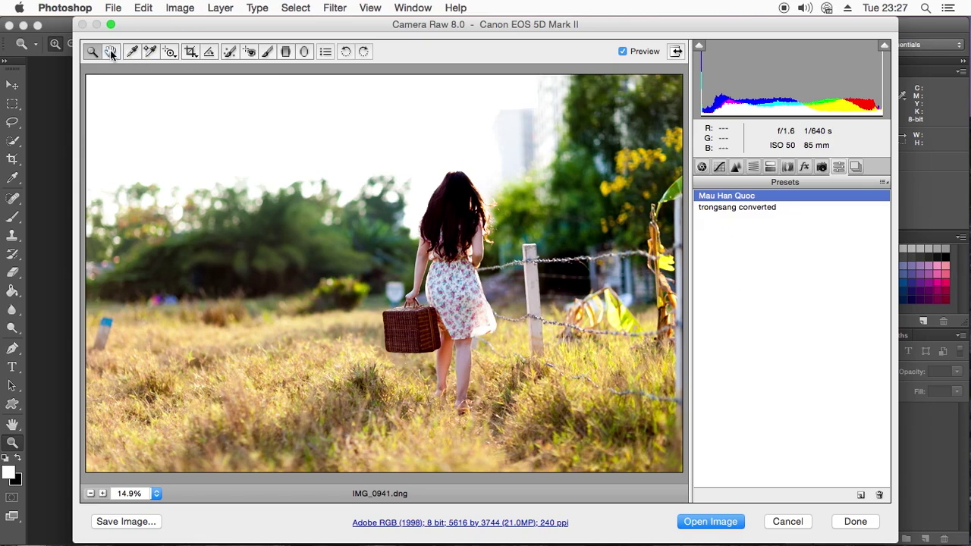
left_click(834, 522)
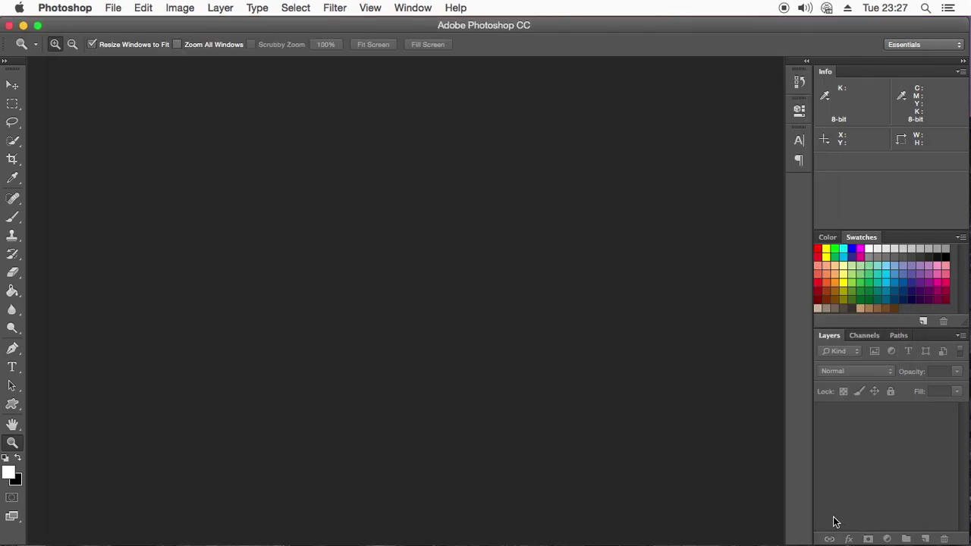
Step: Minimize Photoshop and browse the contents of the Data drive on the Desktop
left_click(23, 29)
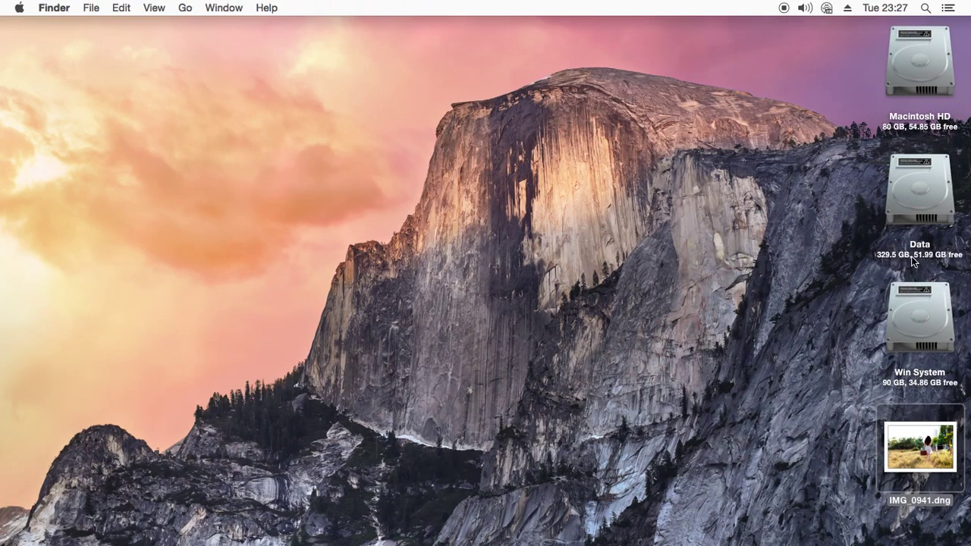
left_click(918, 209)
double_click(918, 208)
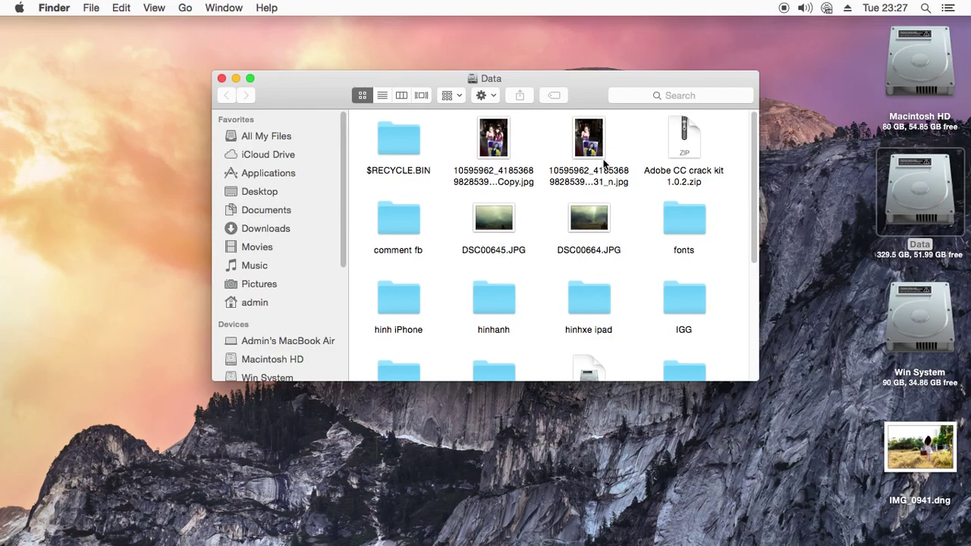
right_click(604, 216)
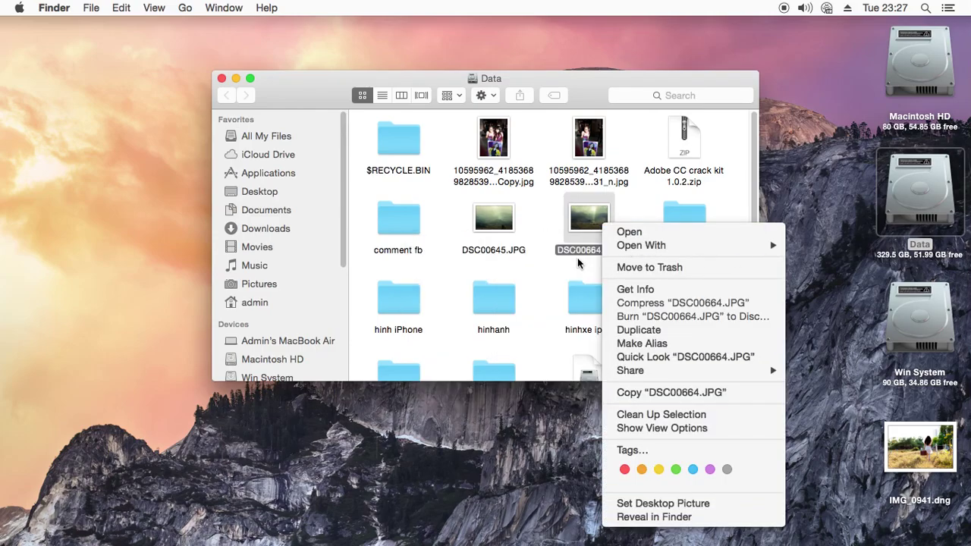
left_click(744, 184)
scroll(756, 220, "down", 3)
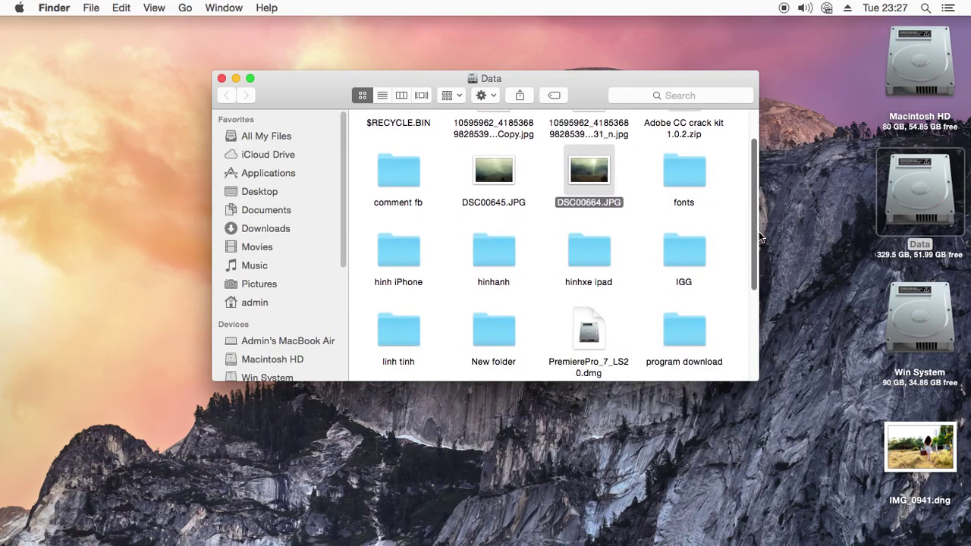
scroll(760, 242, "down", 5)
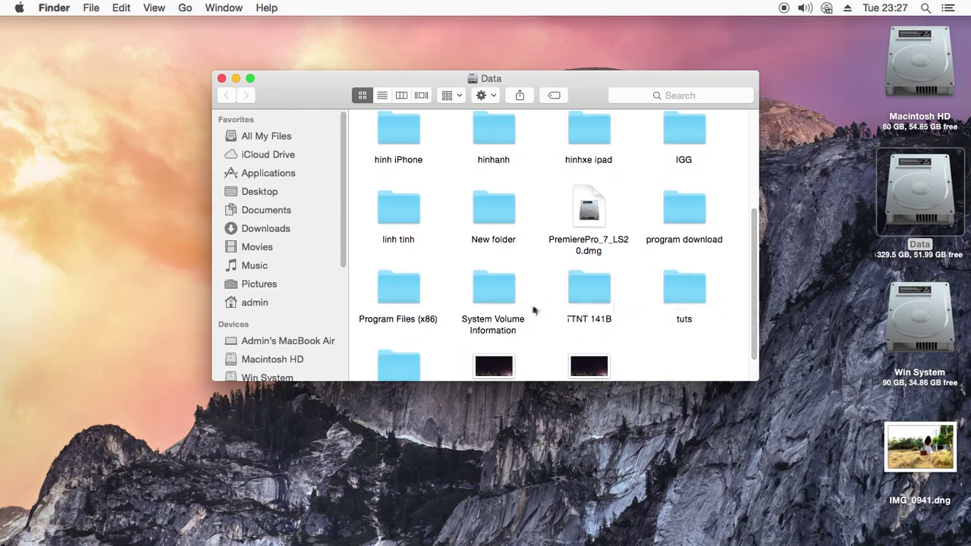
double_click(507, 138)
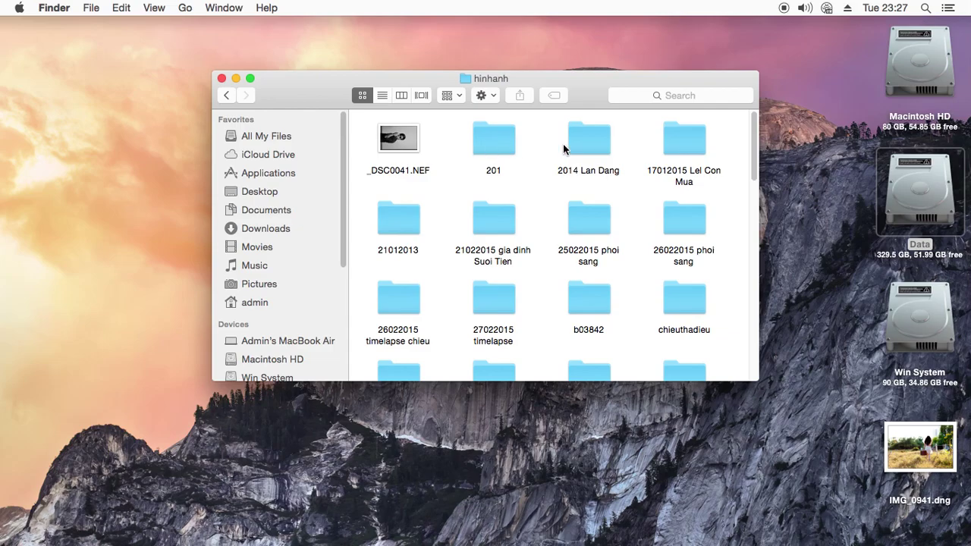
double_click(604, 146)
double_click(485, 137)
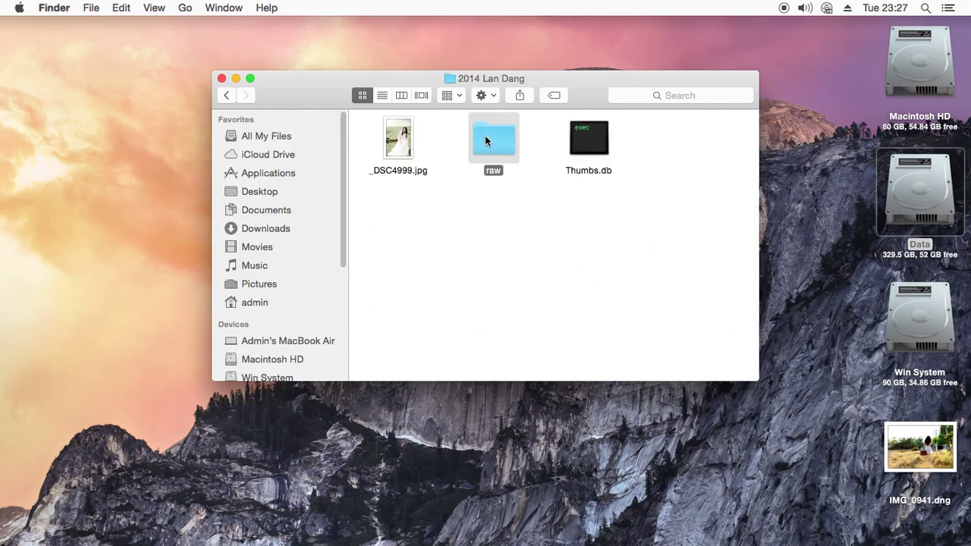
right_click(502, 152)
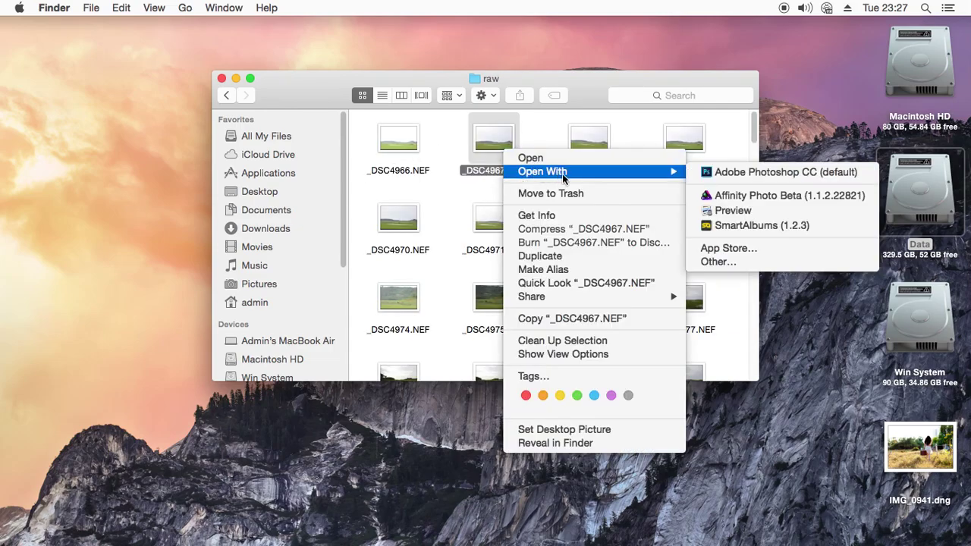
left_click(761, 160)
mouse_move(754, 130)
left_mouse_down()
mouse_move(775, 279)
mouse_move(773, 270)
left_mouse_up()
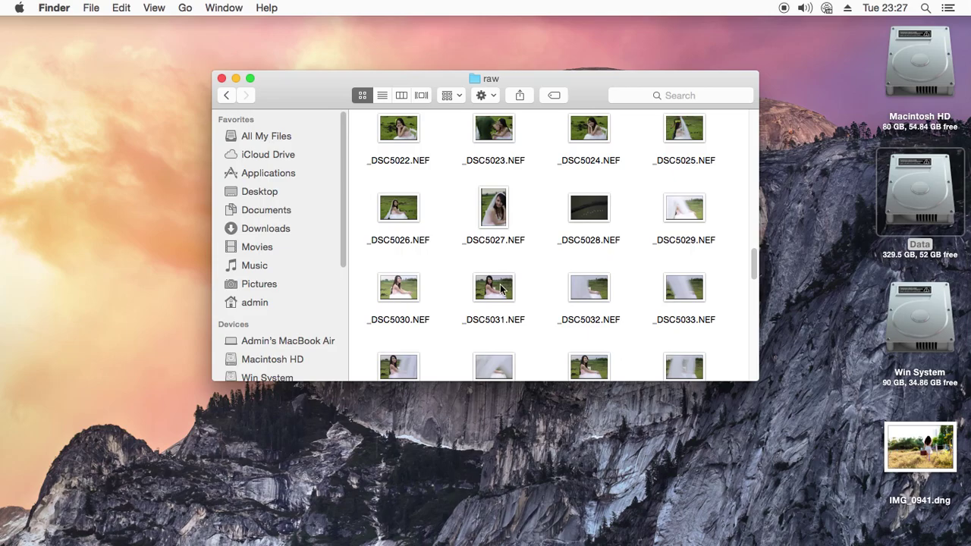
left_click_drag(756, 260, 757, 226)
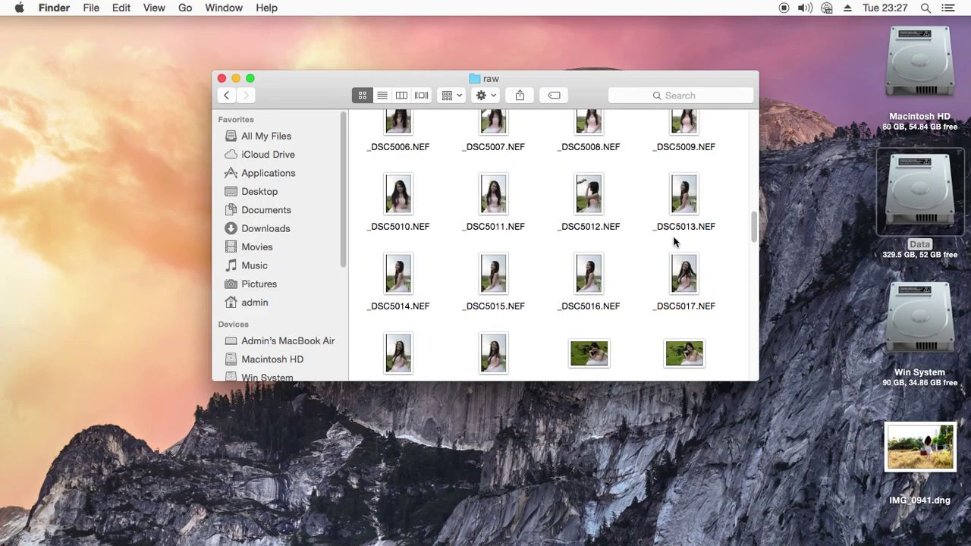
right_click(504, 282)
mouse_move(592, 258)
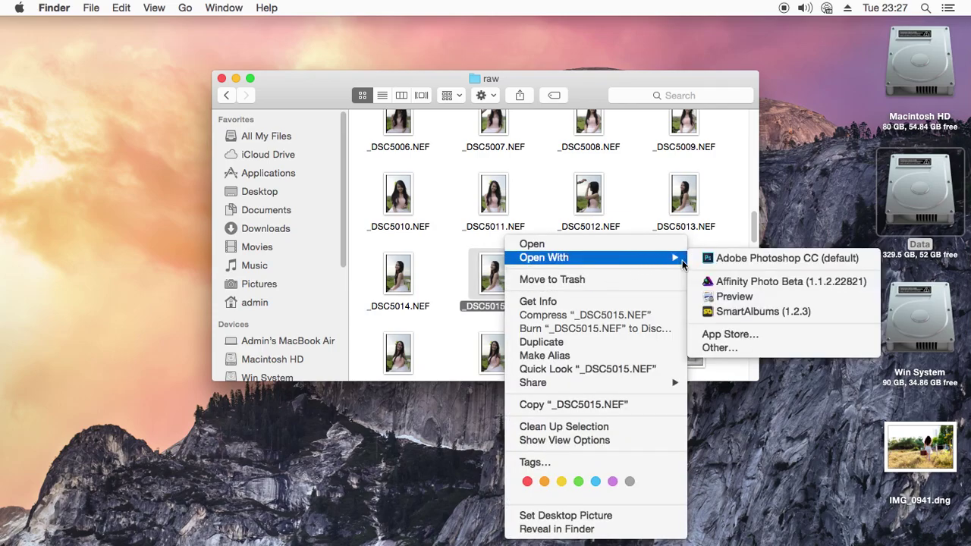
left_click(759, 259)
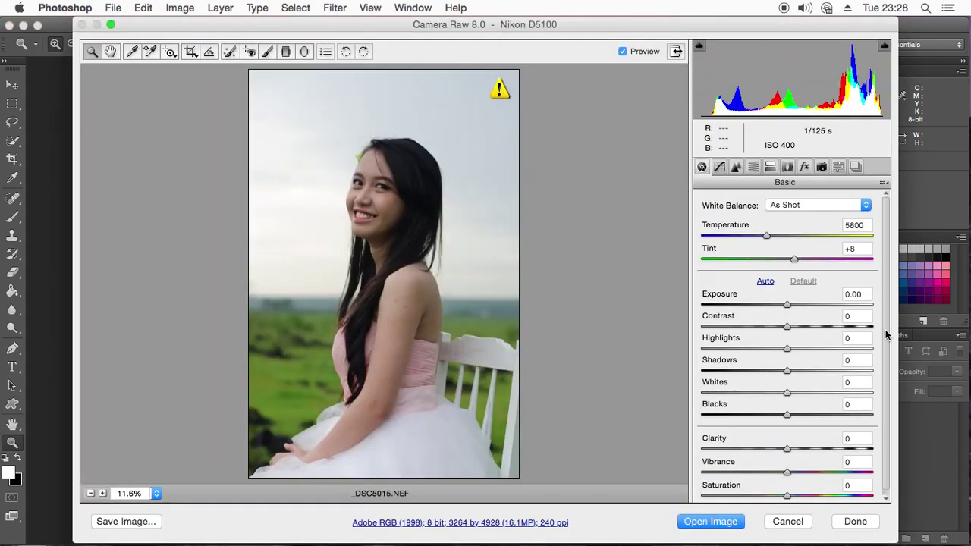
Step: Apply Mau Han Quoc to _DSC5015.NEF, briefly raise Exposure and Blacks, then reapply the preset
scroll(886, 335, "down", 1)
left_click(838, 167)
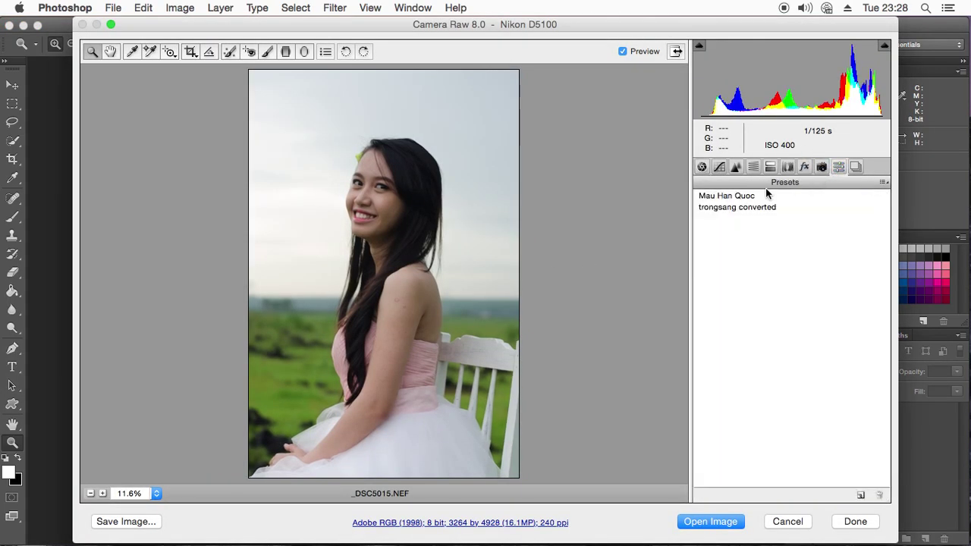
left_click(739, 198)
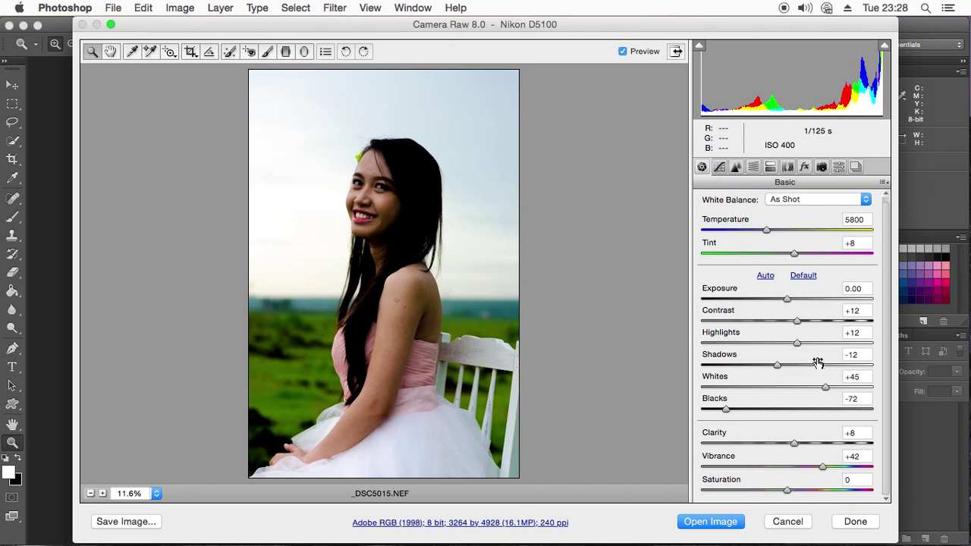
left_click_drag(787, 299, 798, 301)
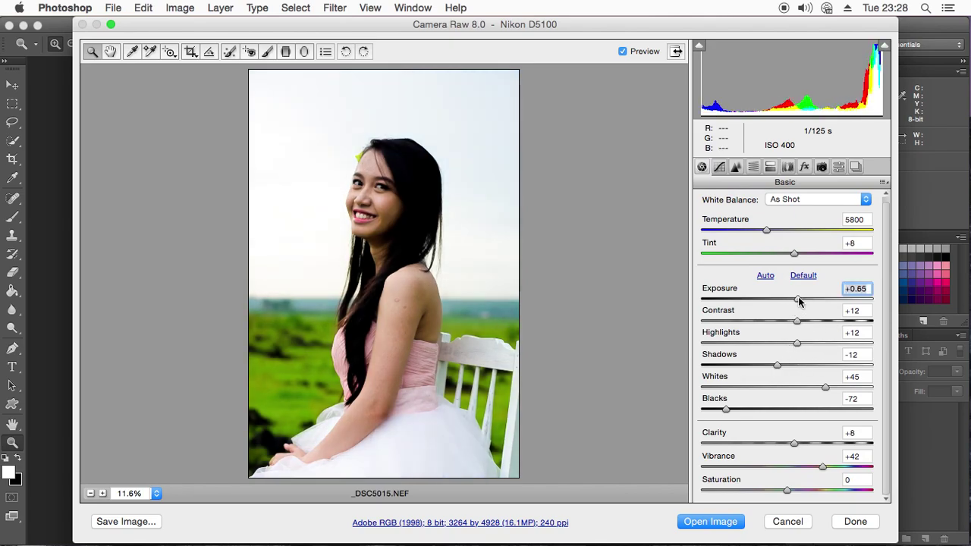
left_click_drag(726, 410, 773, 407)
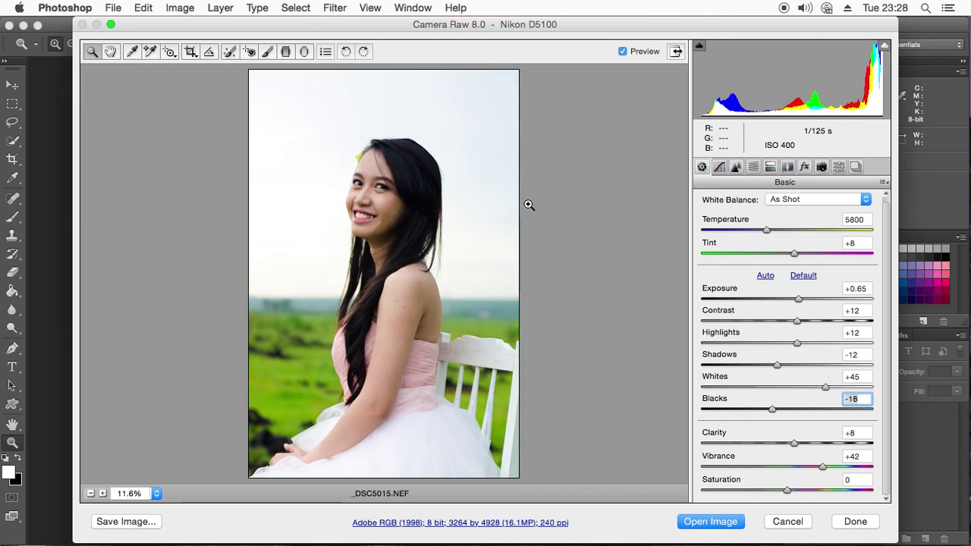
left_click(838, 167)
left_click(743, 199)
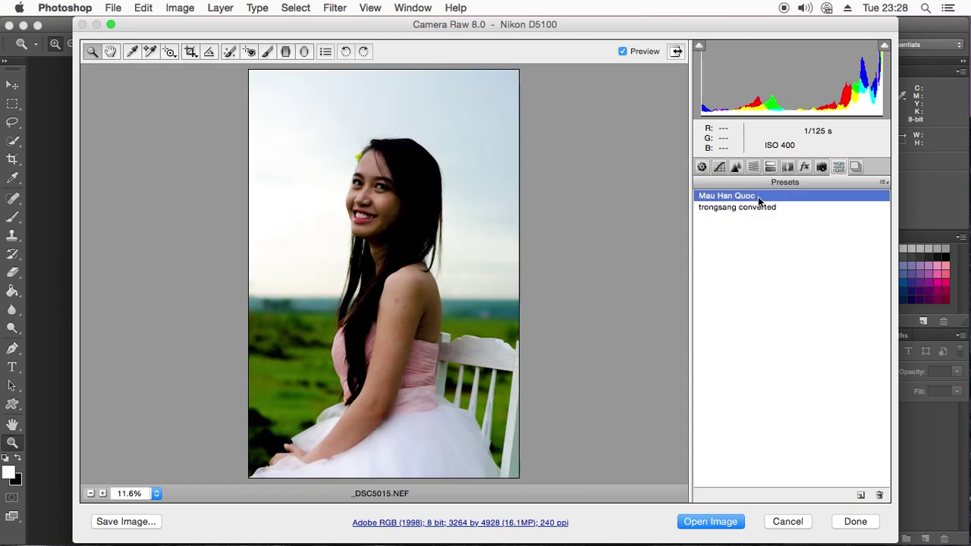
Step: Save the portrait as a Digital Negative with an uppercase .DNG file extension
left_click(882, 183)
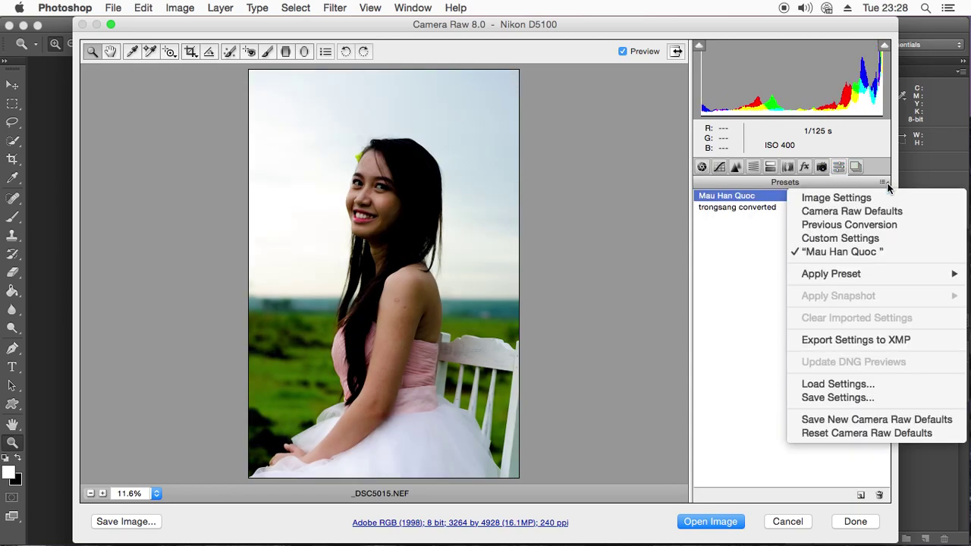
left_click(769, 288)
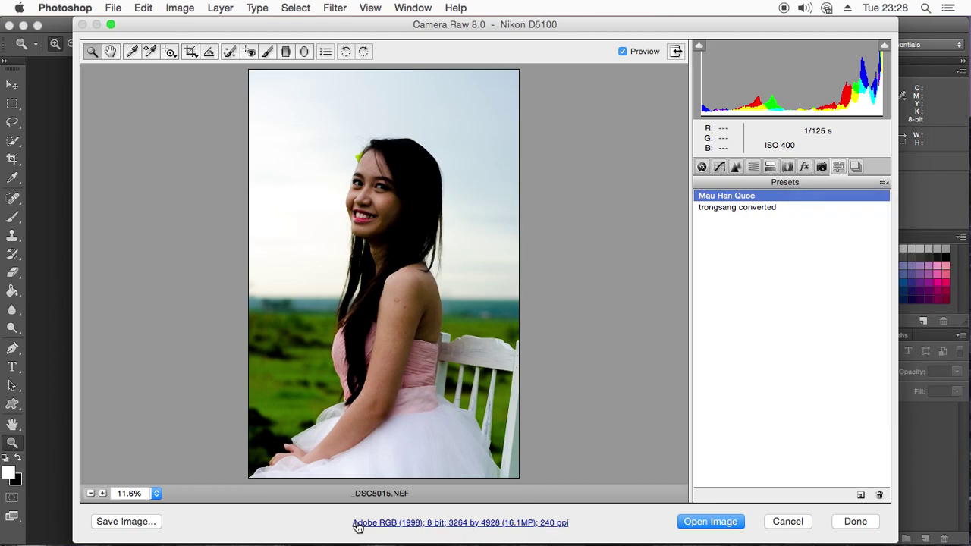
left_click(126, 522)
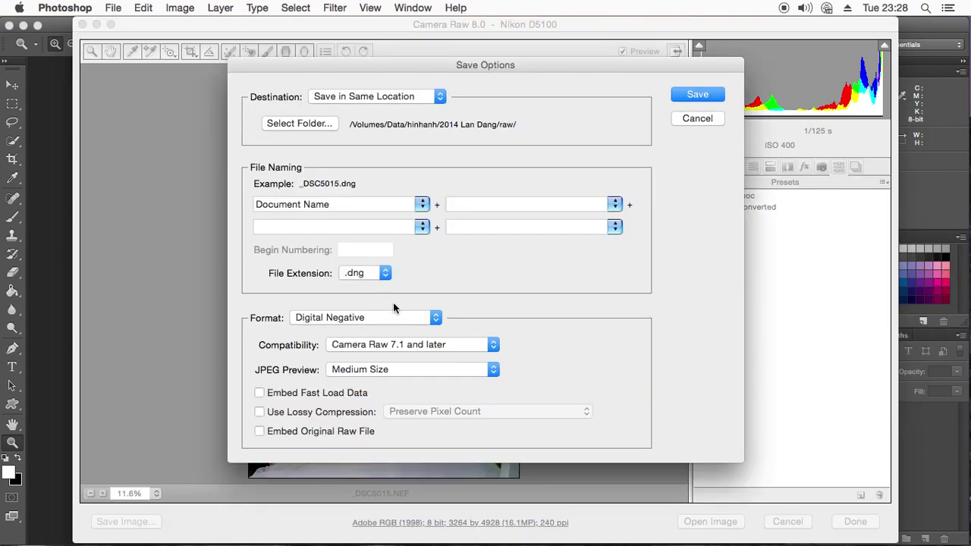
left_click(385, 275)
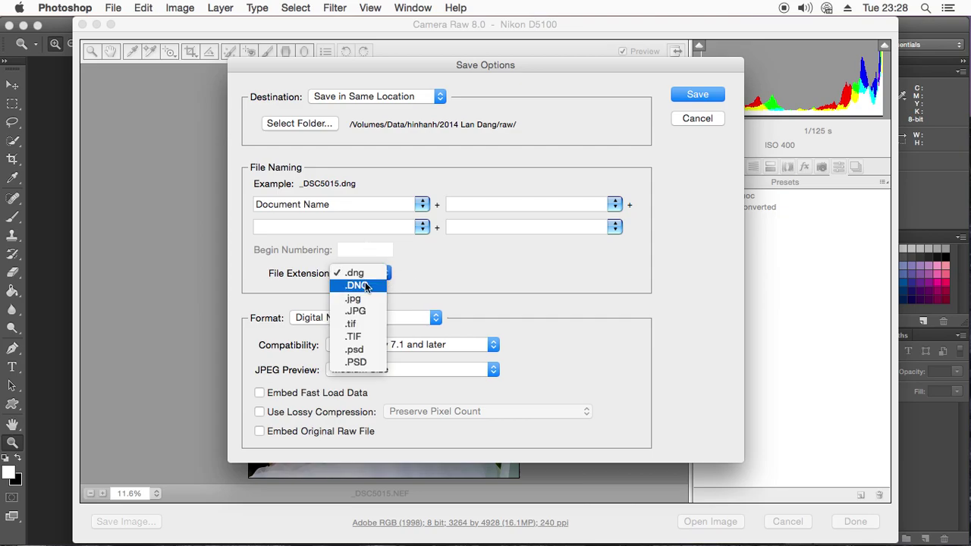
left_click(357, 283)
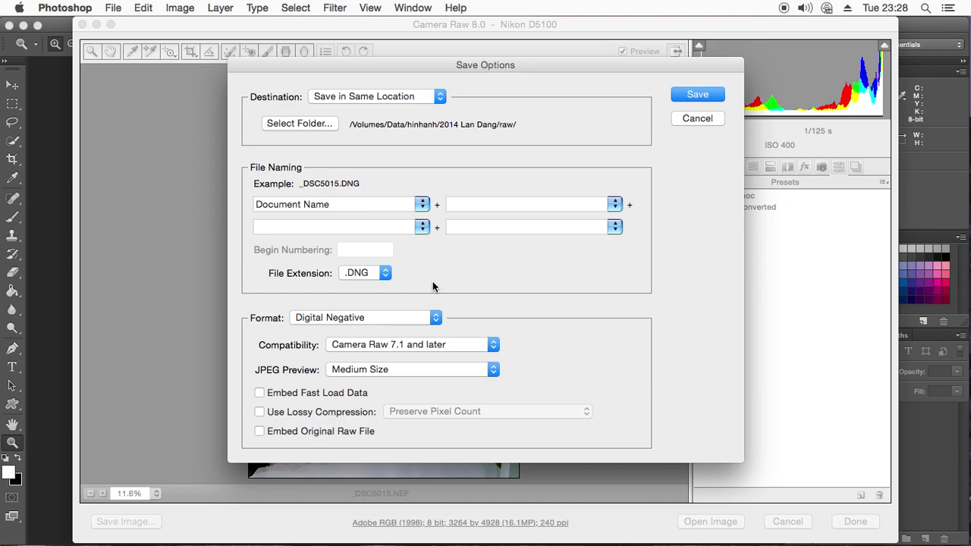
left_click(698, 124)
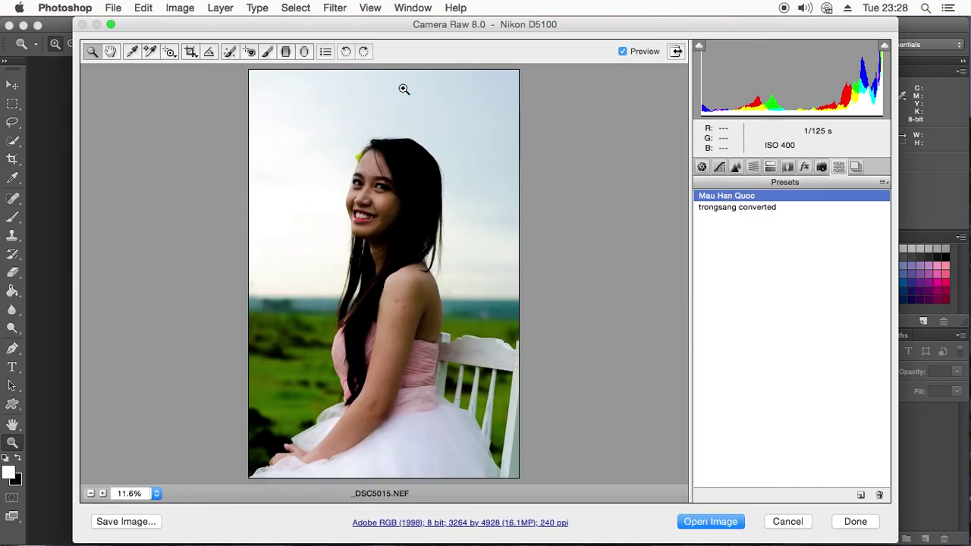
Step: Apply the trongsang converted preset to _DSC5015 and save it with the uppercase .DNG extension
left_click(759, 208)
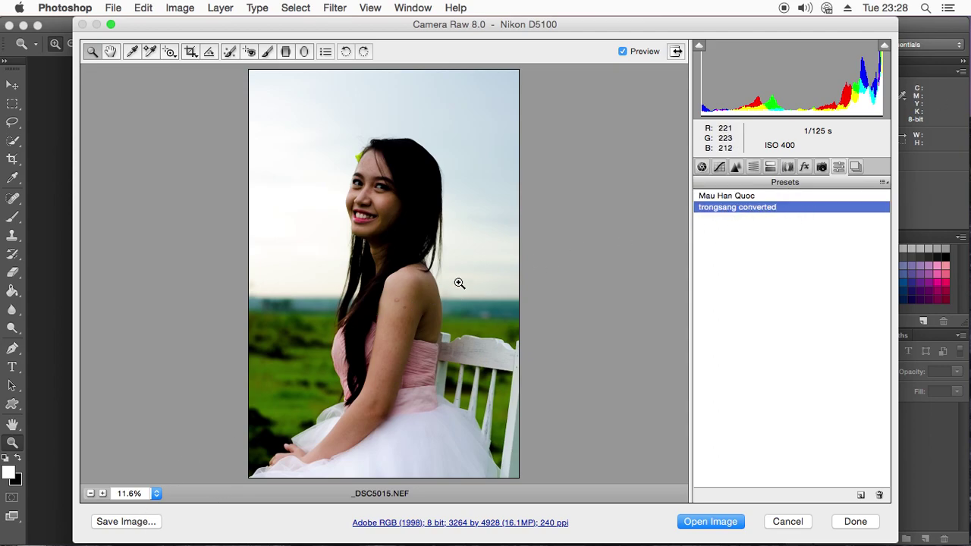
left_click(135, 523)
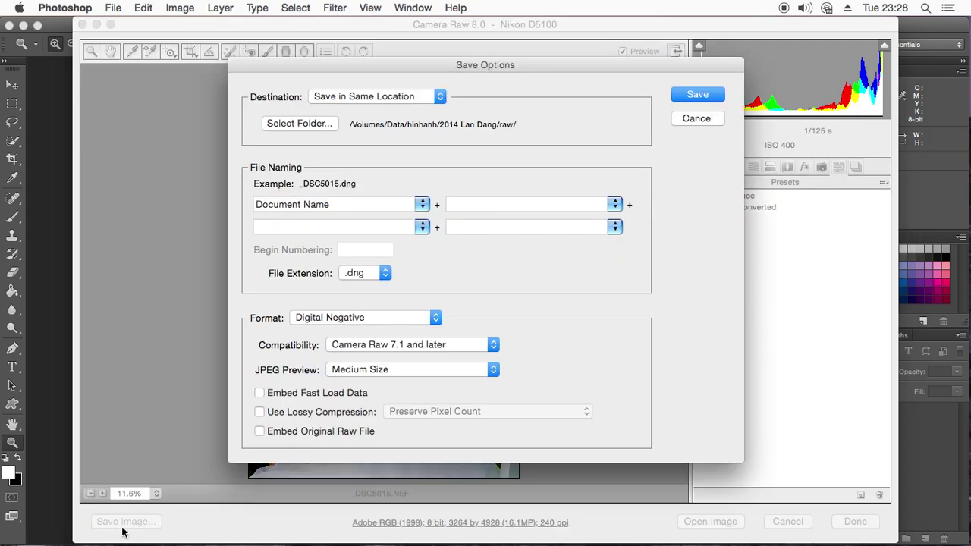
left_click(364, 273)
left_click(342, 283)
left_click(688, 96)
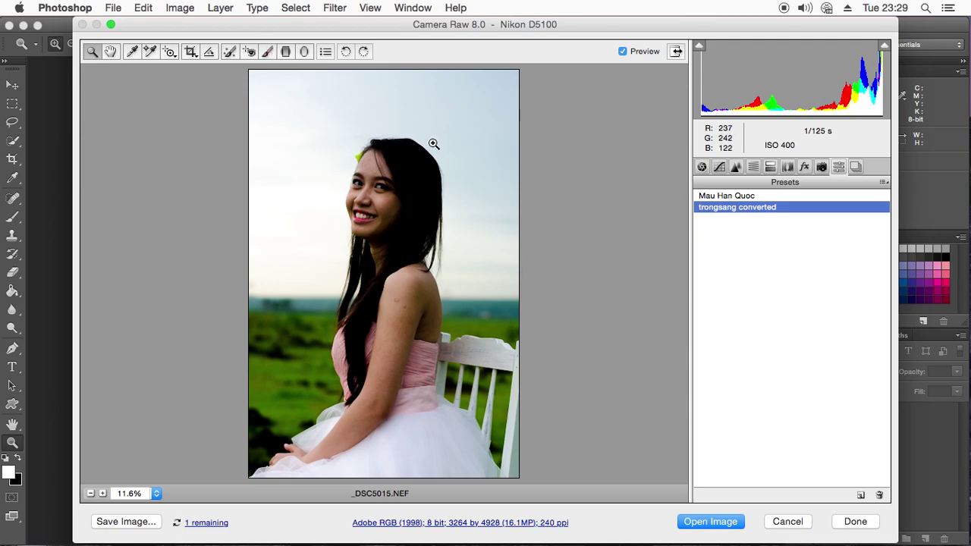
Step: Cancel Camera Raw, minimize Photoshop, close the raw folder window and deselect the Data drive
left_click(786, 521)
left_click(24, 25)
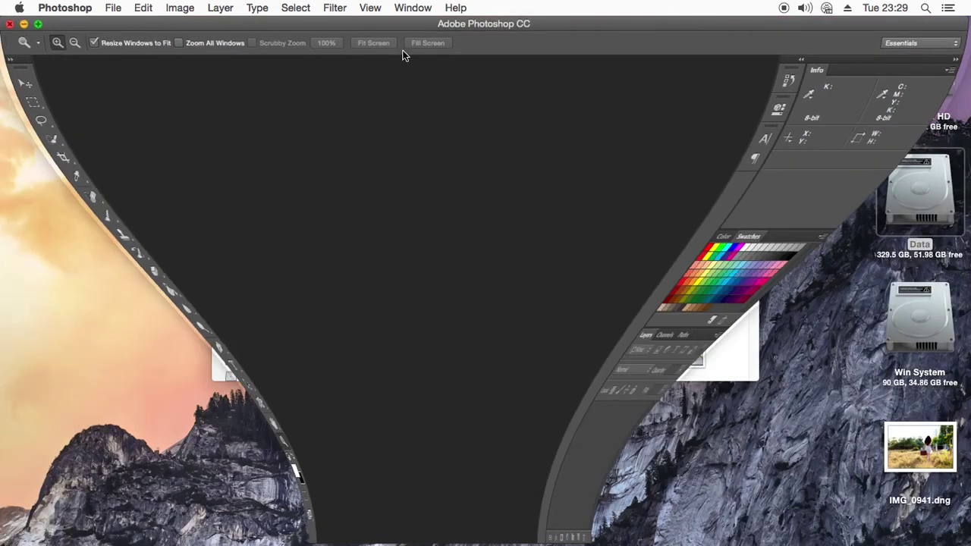
left_click(223, 88)
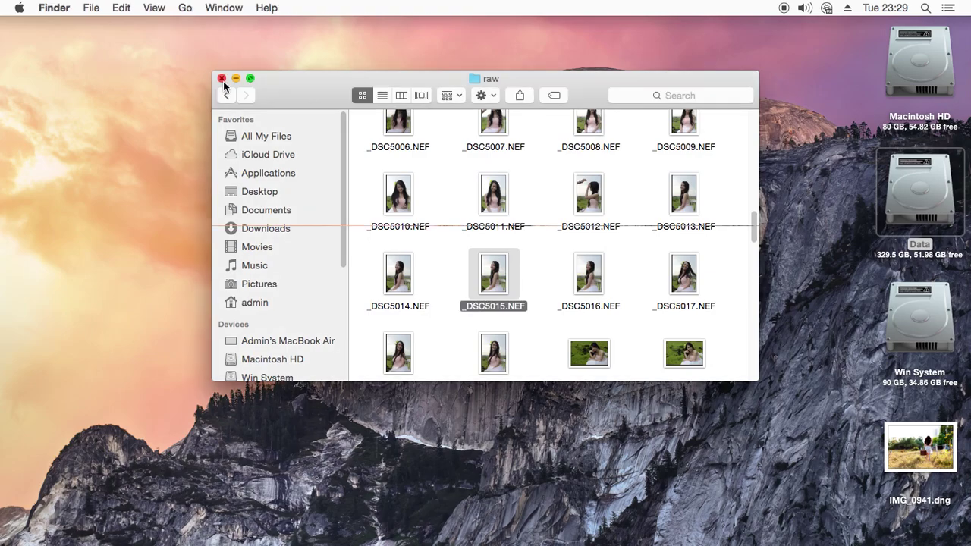
left_click(221, 78)
left_click(858, 213)
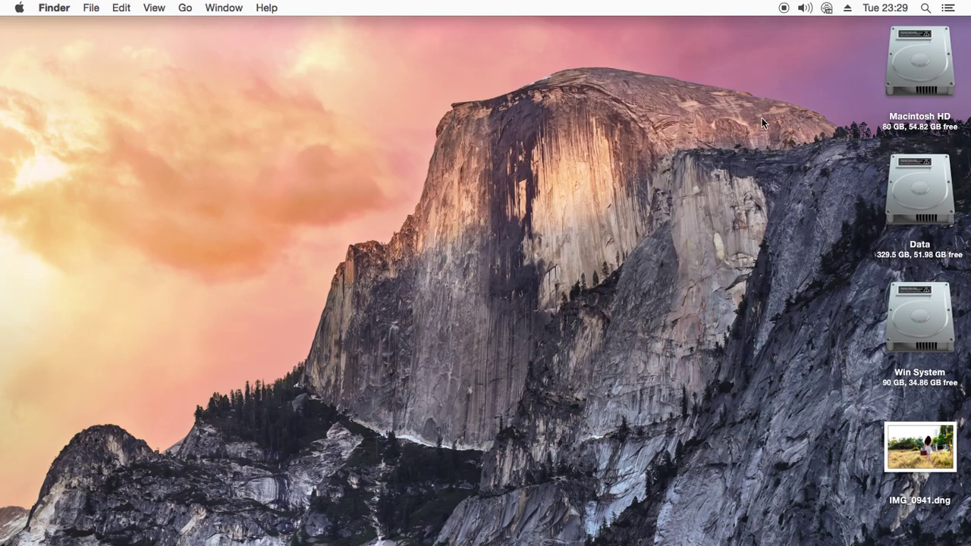